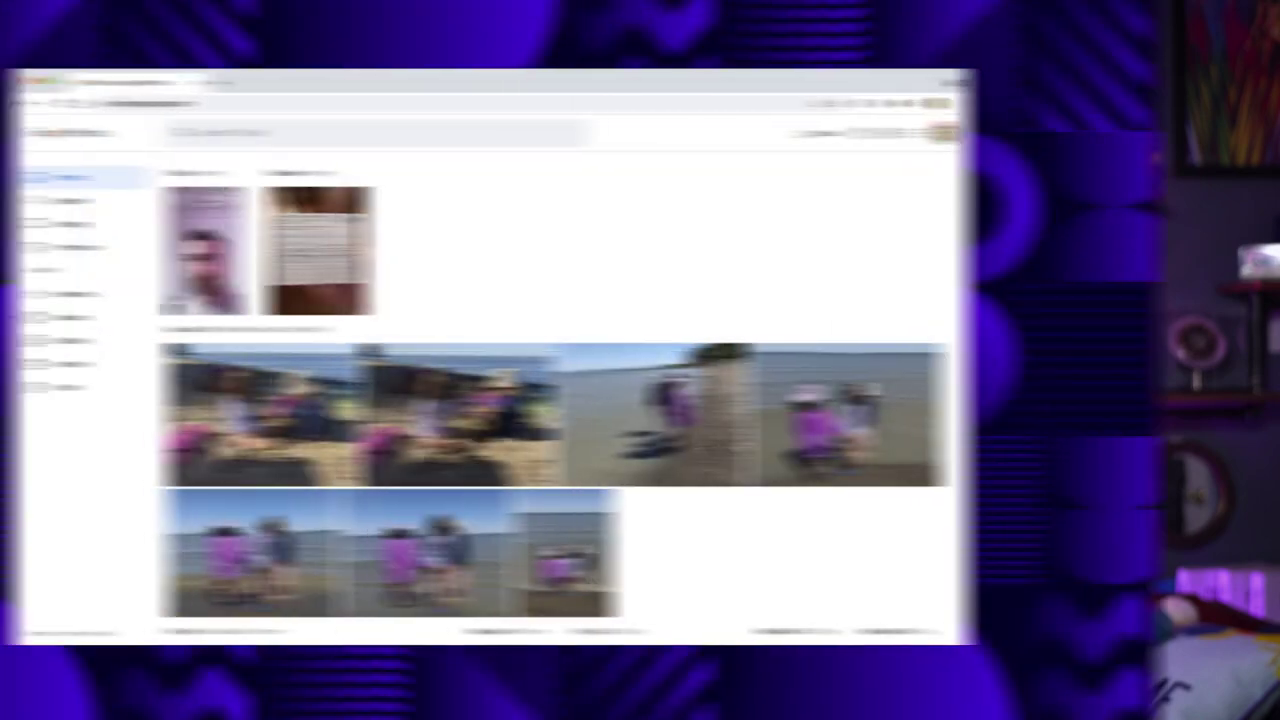
Open the selfie video in Google Photos and download it from the More options menu
{"action": "left_click", "coordinate": [357, 257]}
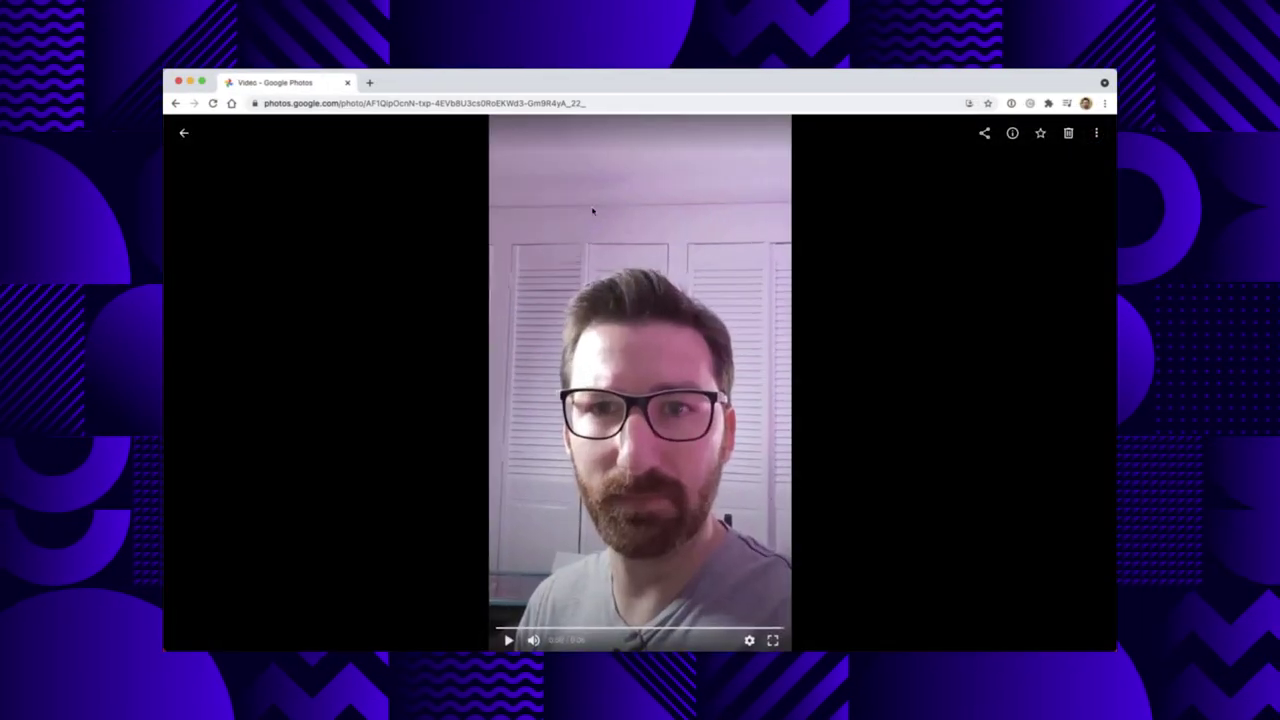
{"action": "left_click", "coordinate": [1096, 132]}
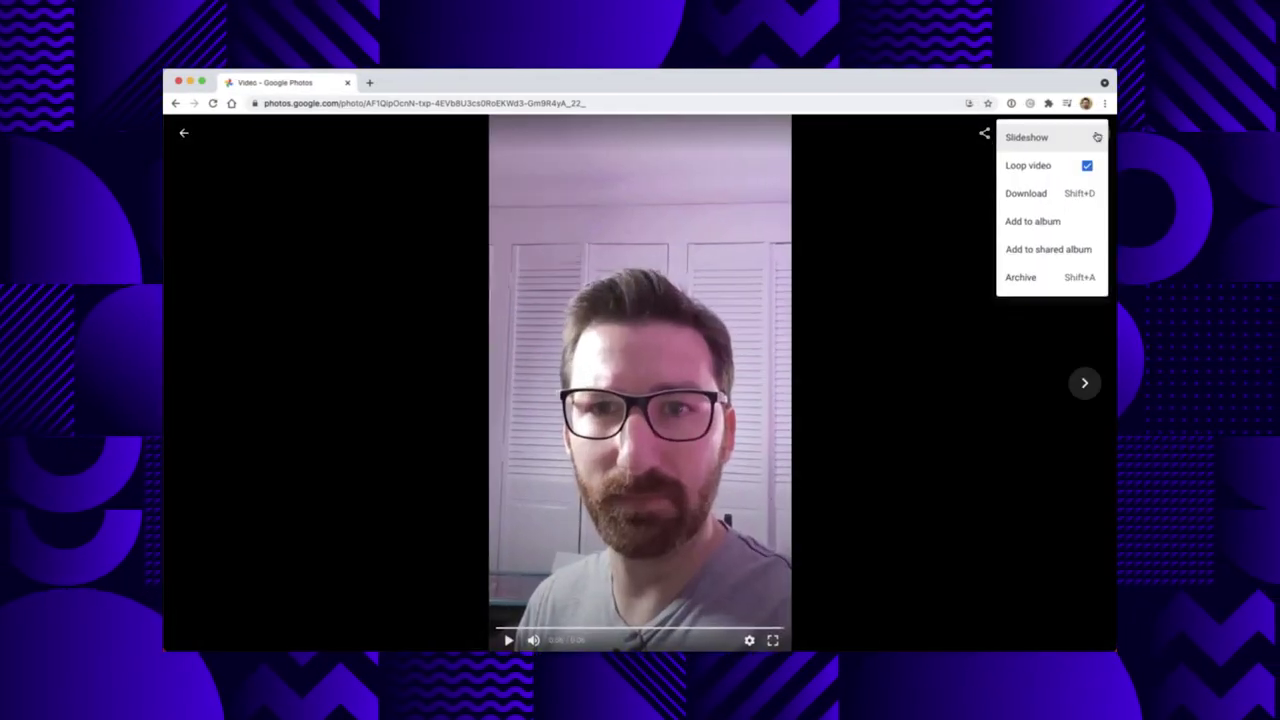
{"action": "left_click", "coordinate": [1051, 194]}
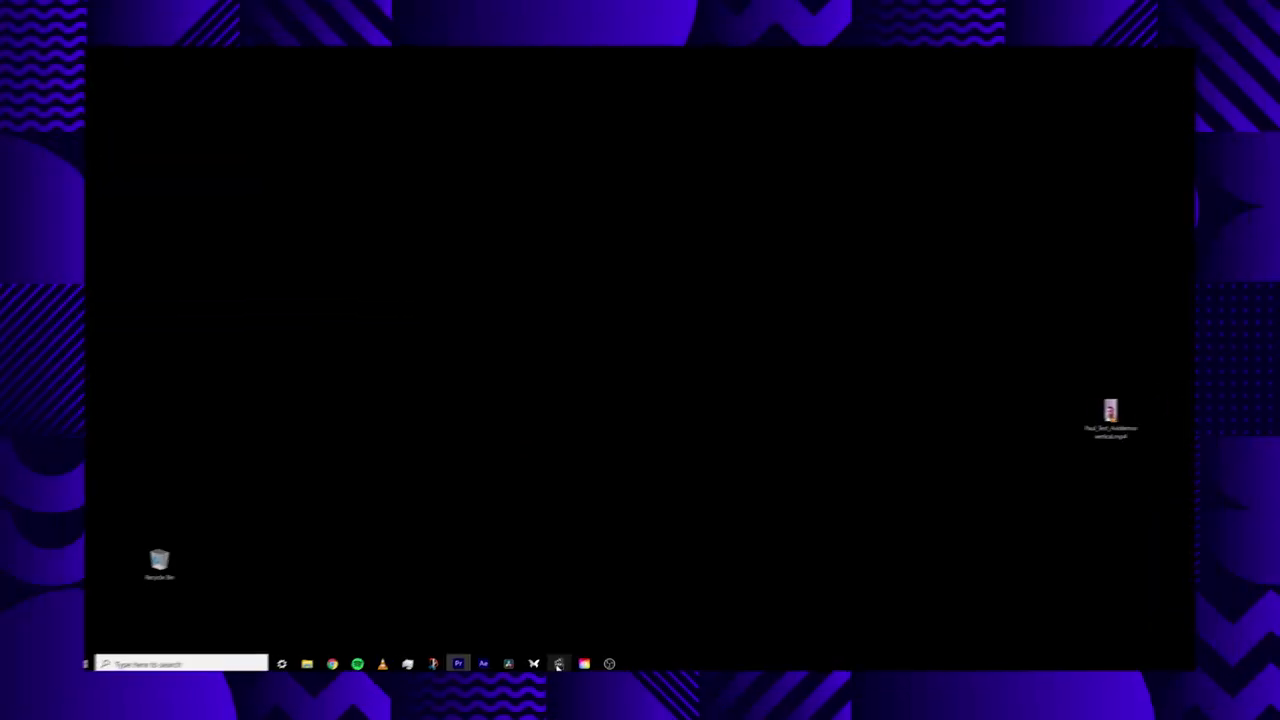
Bring up Avidemux and drop the downloaded vertical .mp4 video onto its window
{"action": "left_click", "coordinate": [561, 658]}
{"action": "left_click_drag", "start_coordinate": [1090, 420], "coordinate": [745, 322]}
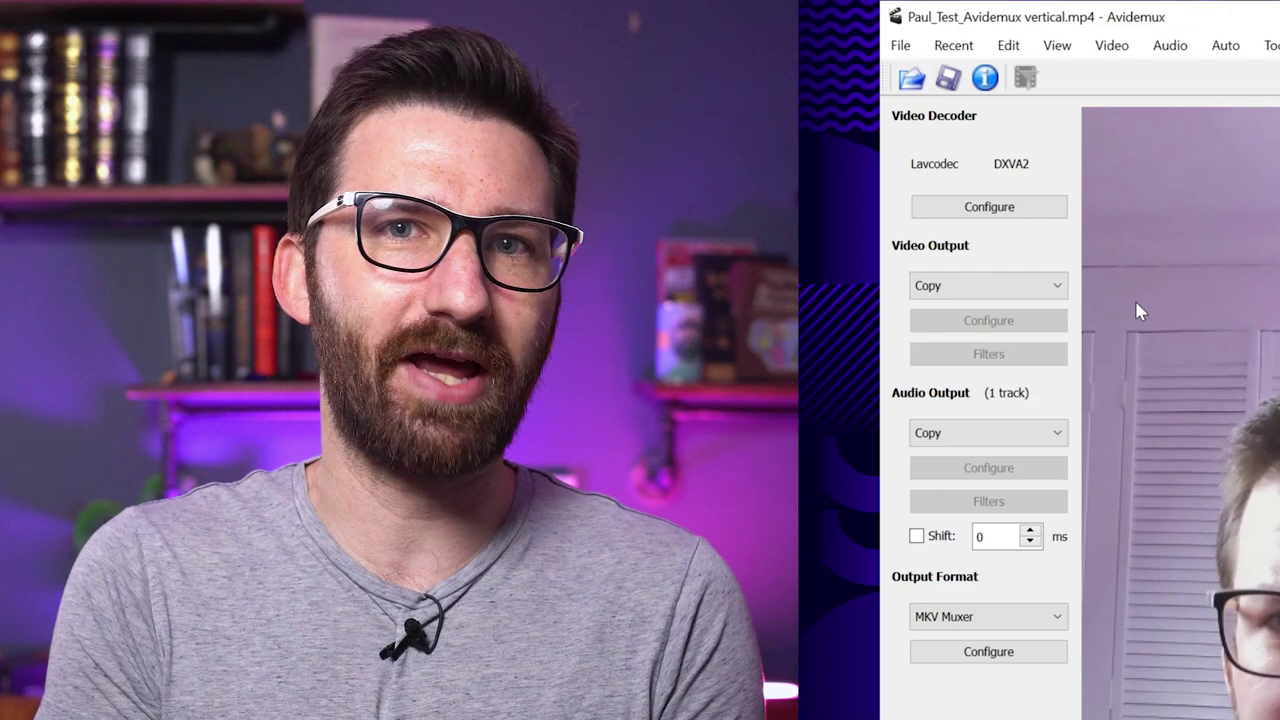
Choose Mpeg4 AVC (x264) video, AAC (lav) audio and the MP4 Muxer output format
{"action": "left_click", "coordinate": [1038, 294]}
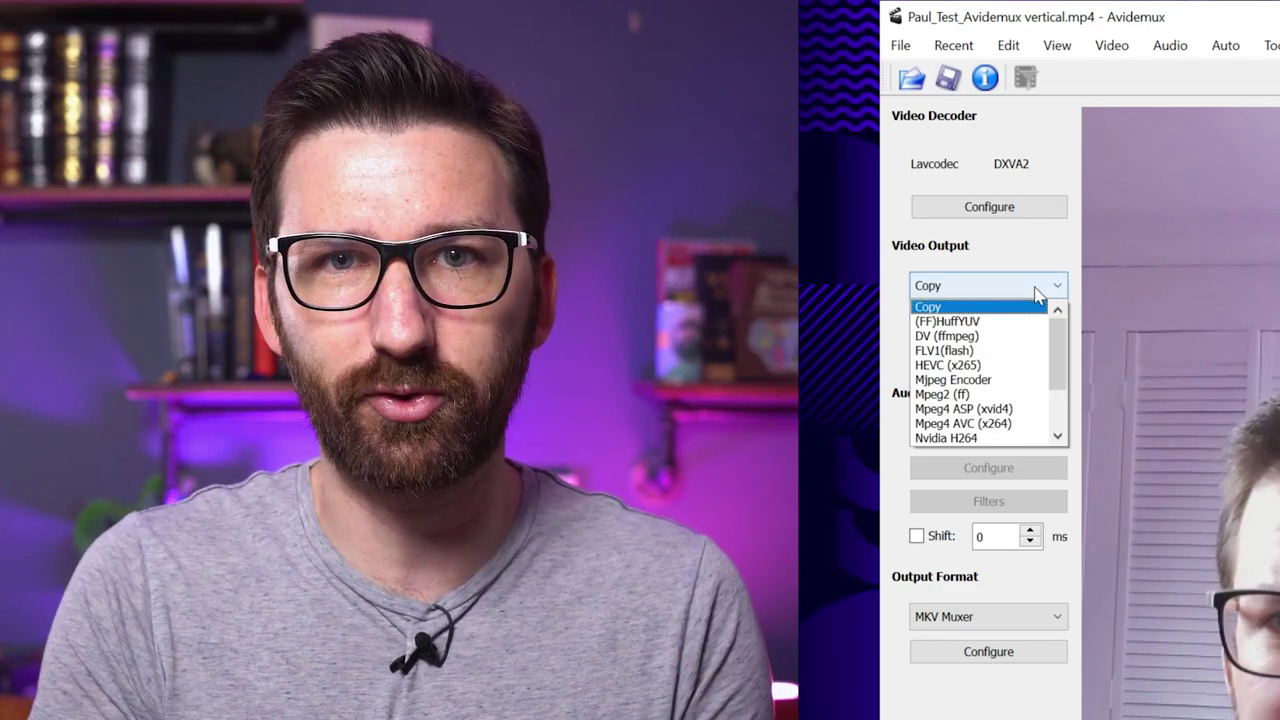
{"action": "left_click", "coordinate": [1003, 424]}
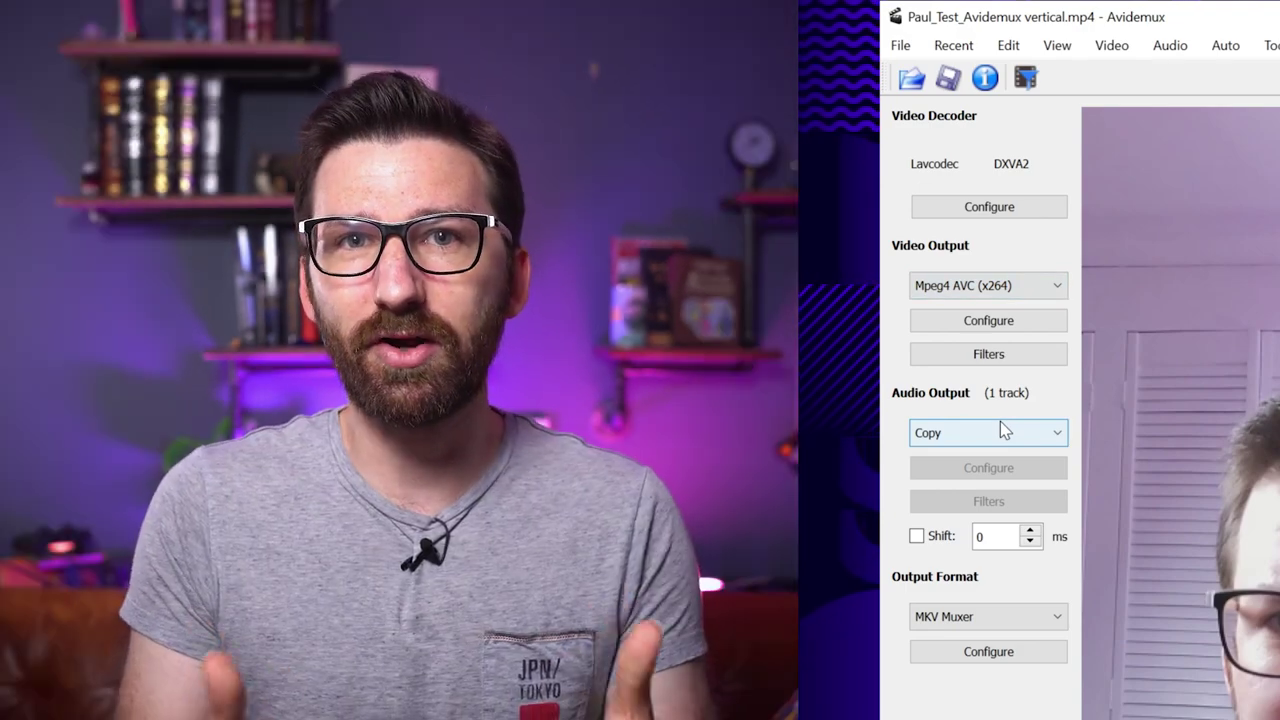
{"action": "left_click", "coordinate": [1000, 428]}
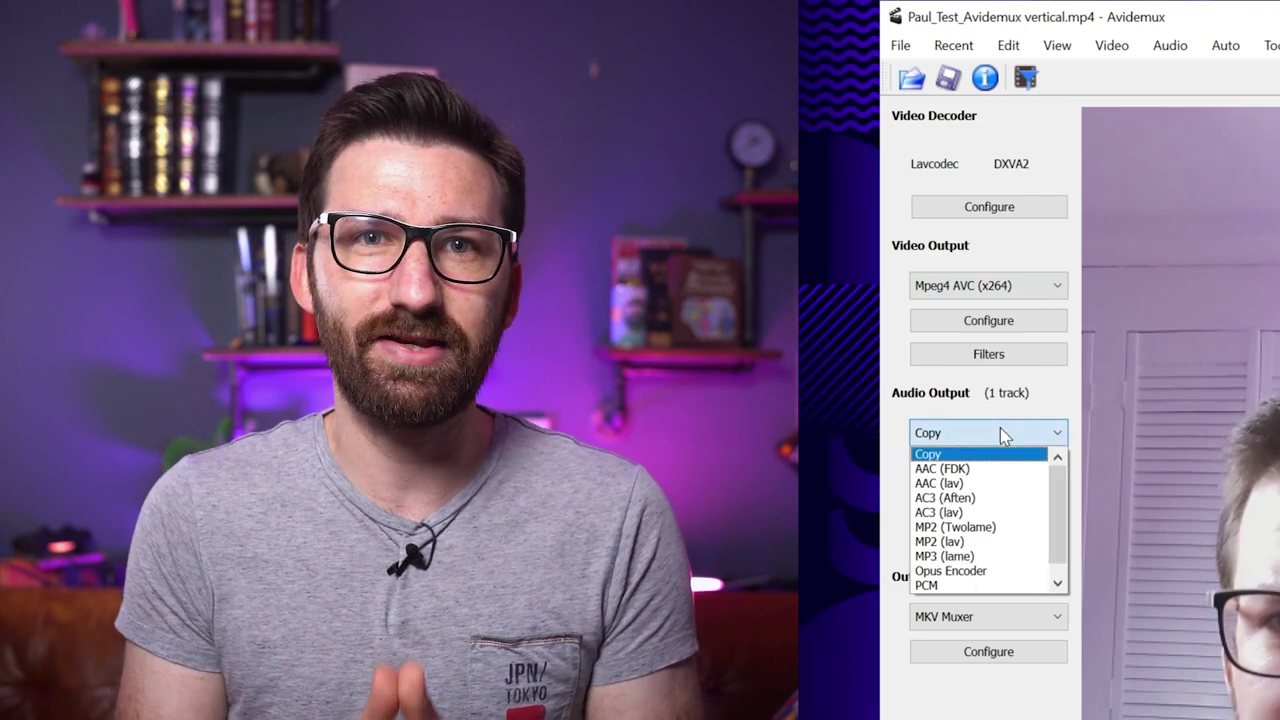
{"action": "left_click", "coordinate": [1000, 483]}
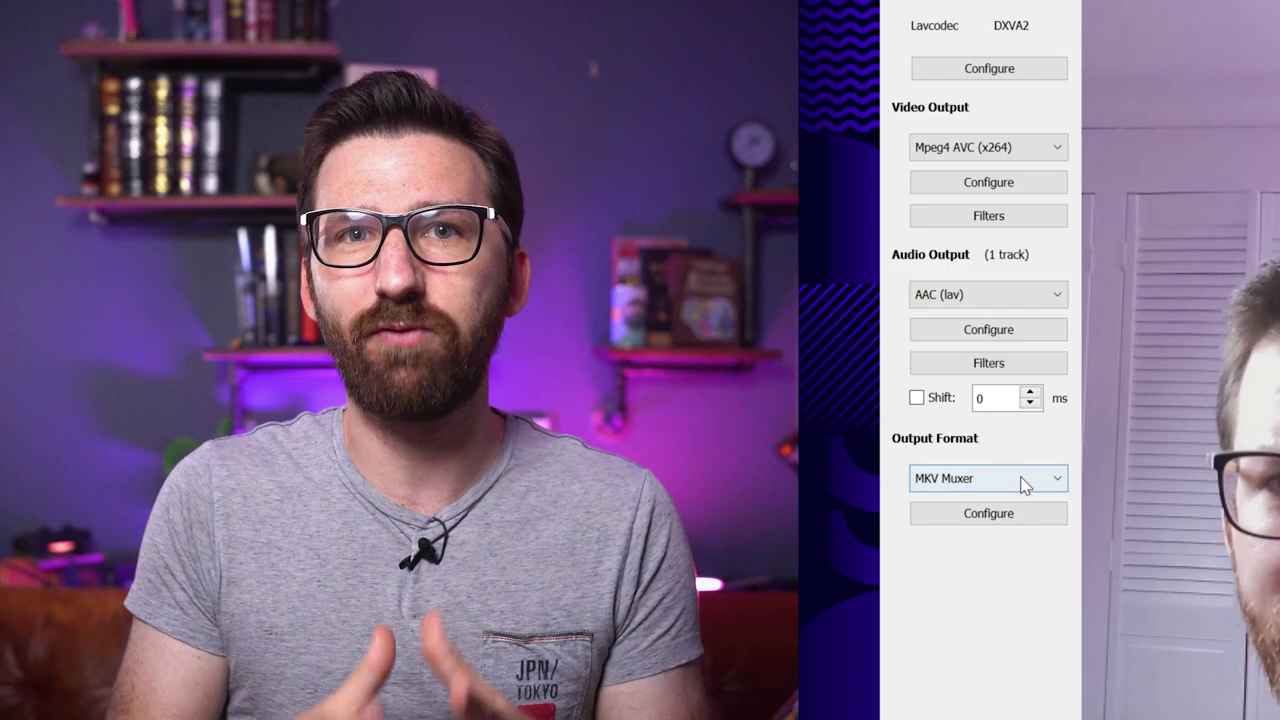
{"action": "left_click", "coordinate": [1025, 623]}
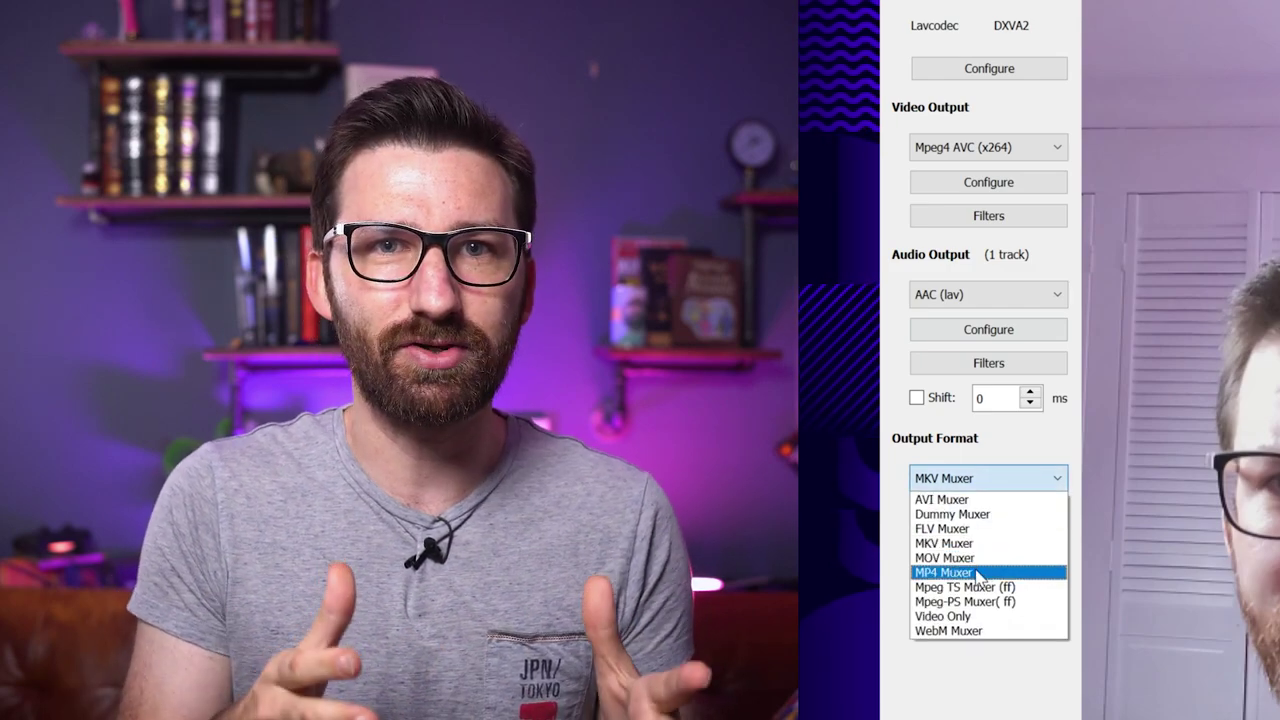
{"action": "left_click", "coordinate": [975, 572]}
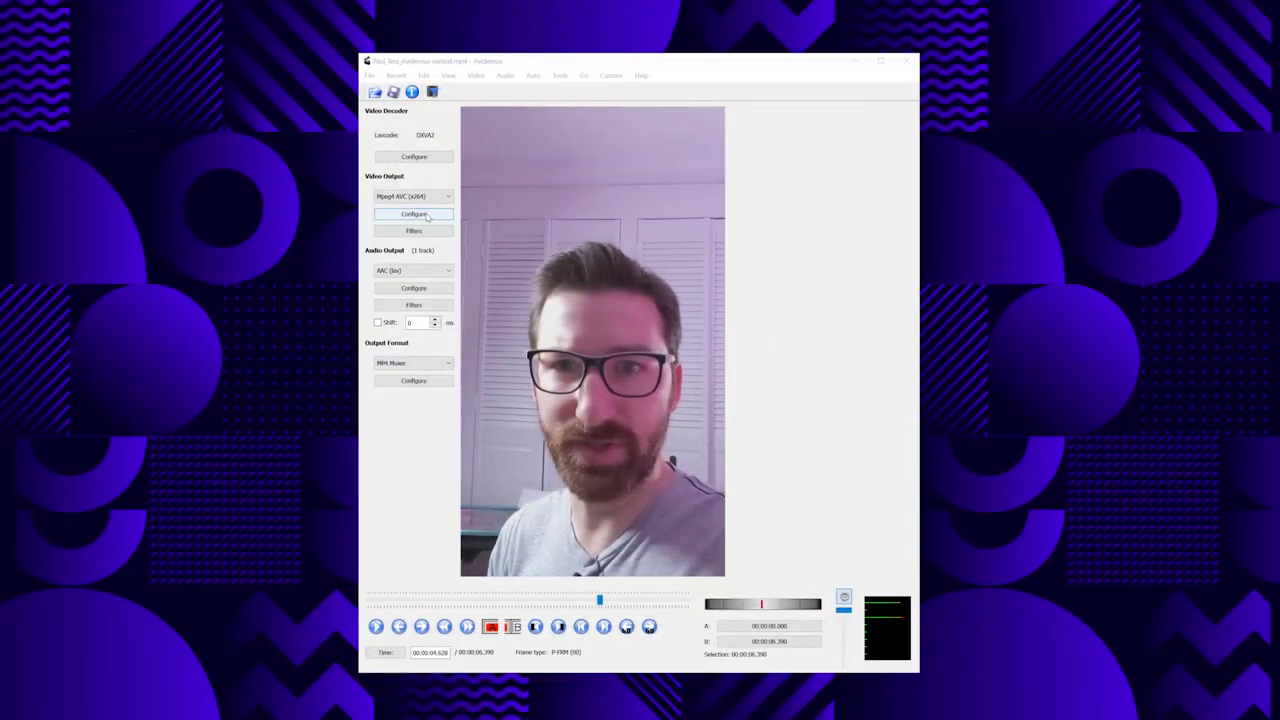
In the x264 encoder settings, turn off advanced configuration and pick the veryslow preset
{"action": "left_click", "coordinate": [414, 214]}
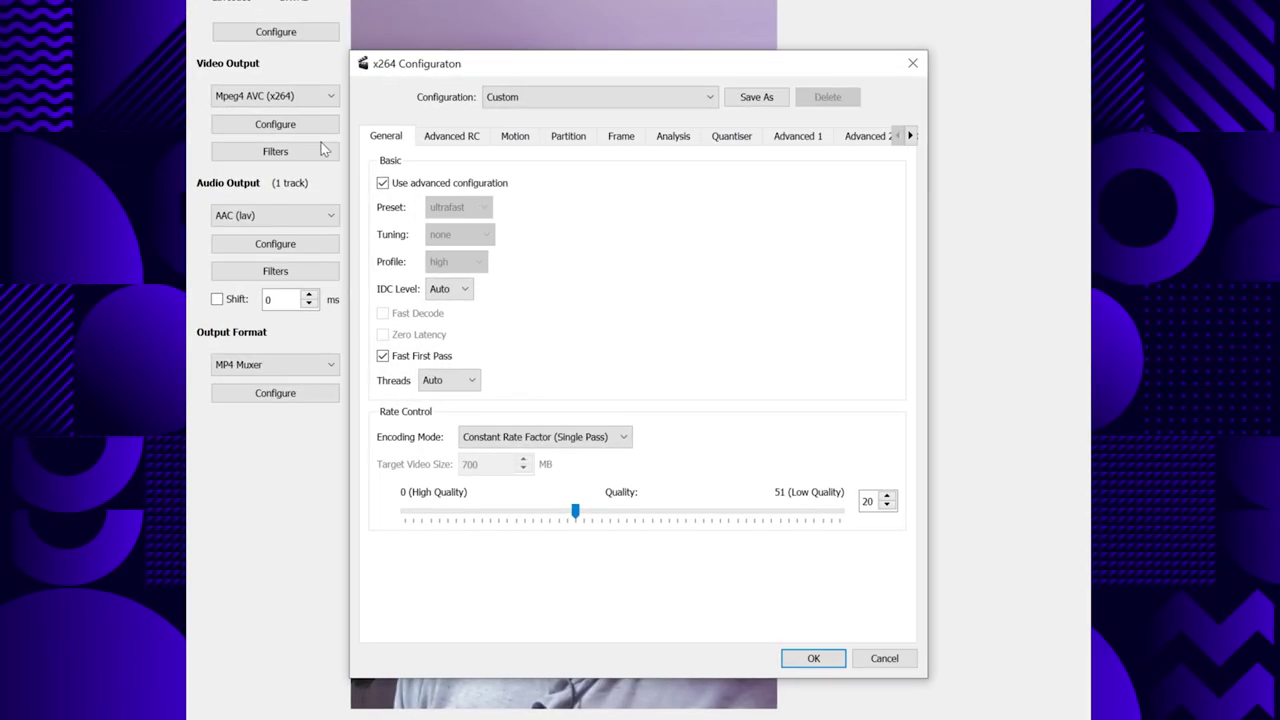
{"action": "left_click", "coordinate": [383, 184]}
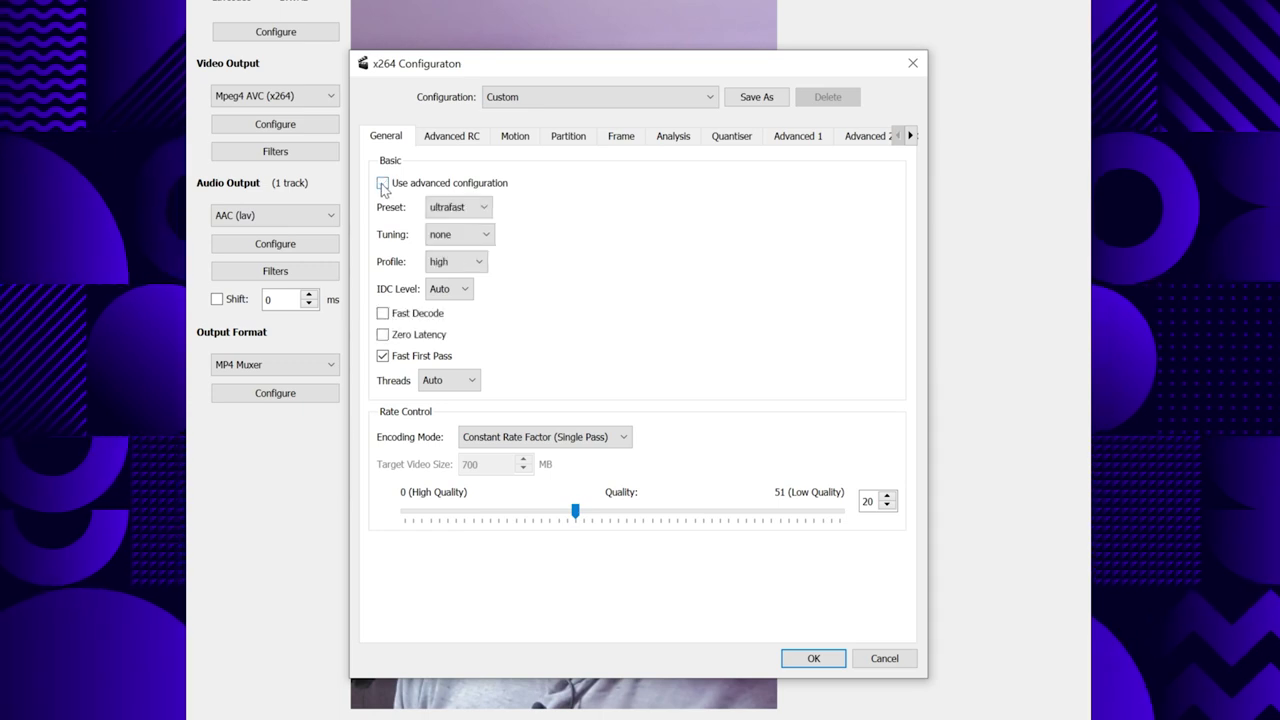
{"action": "left_click", "coordinate": [474, 212]}
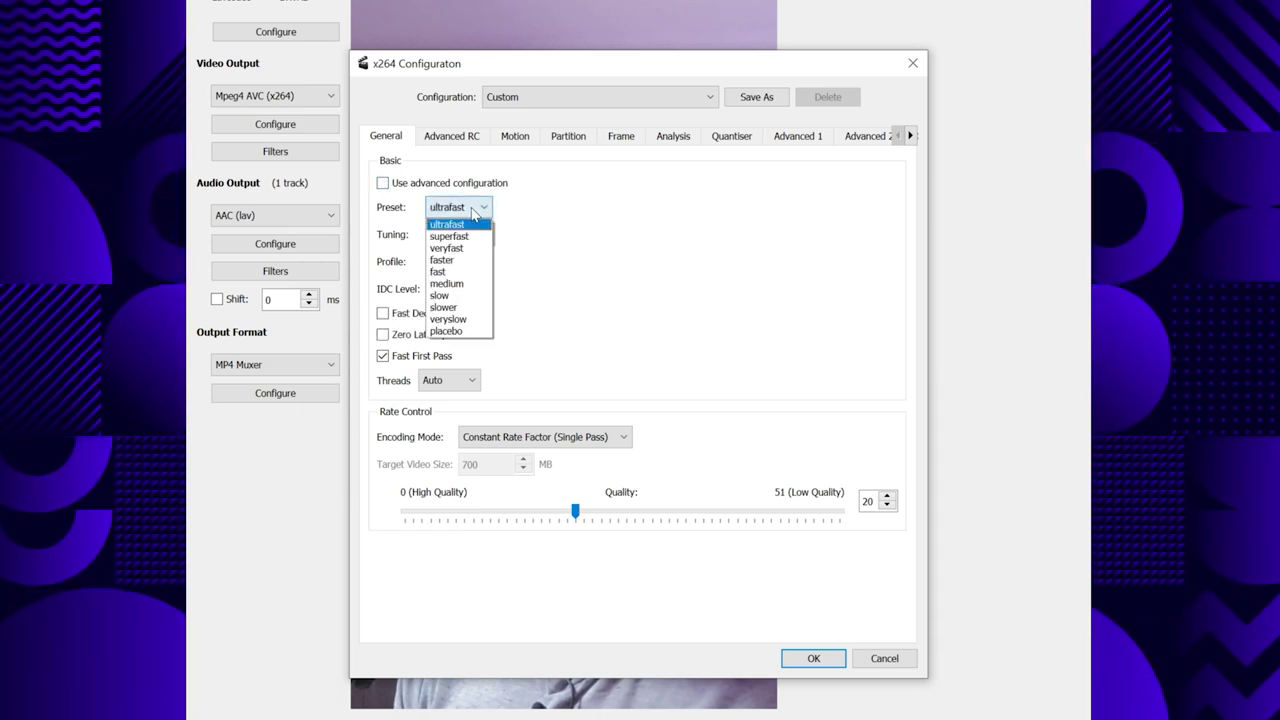
{"action": "left_click", "coordinate": [474, 320]}
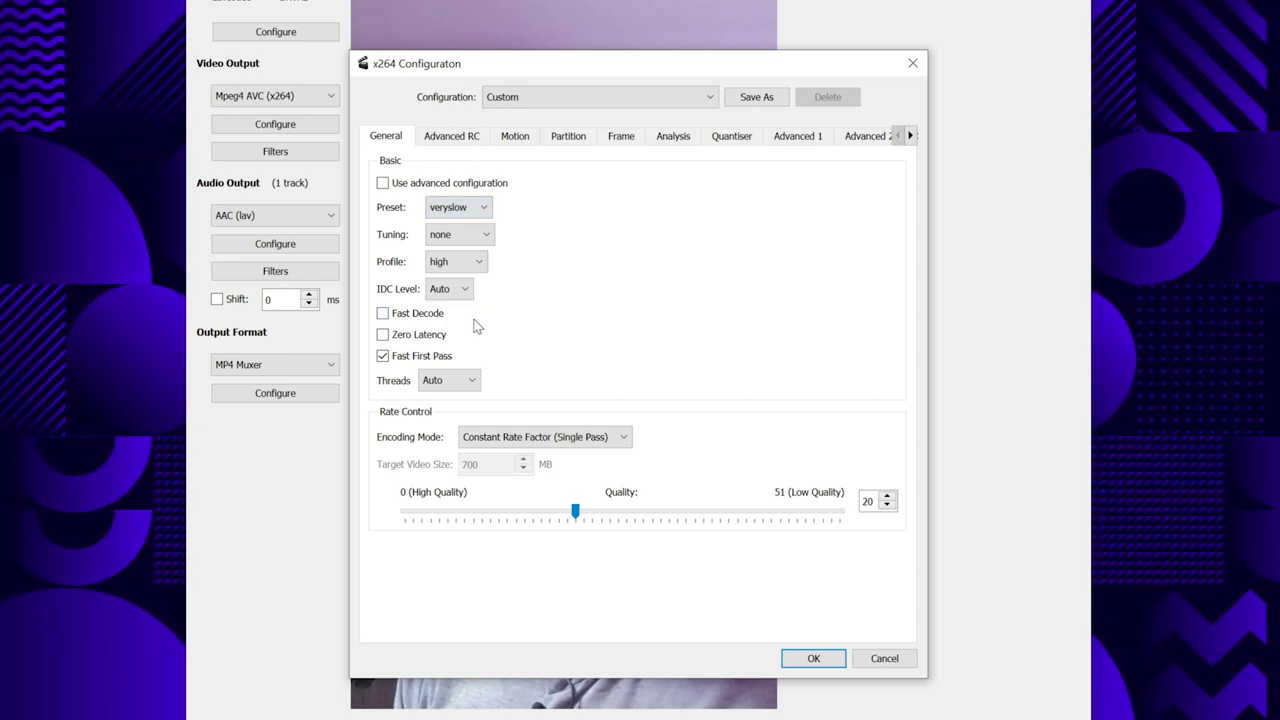
Step through the rate control modes, enter a 700 target size, and set Quality to 0
{"action": "left_click", "coordinate": [622, 442]}
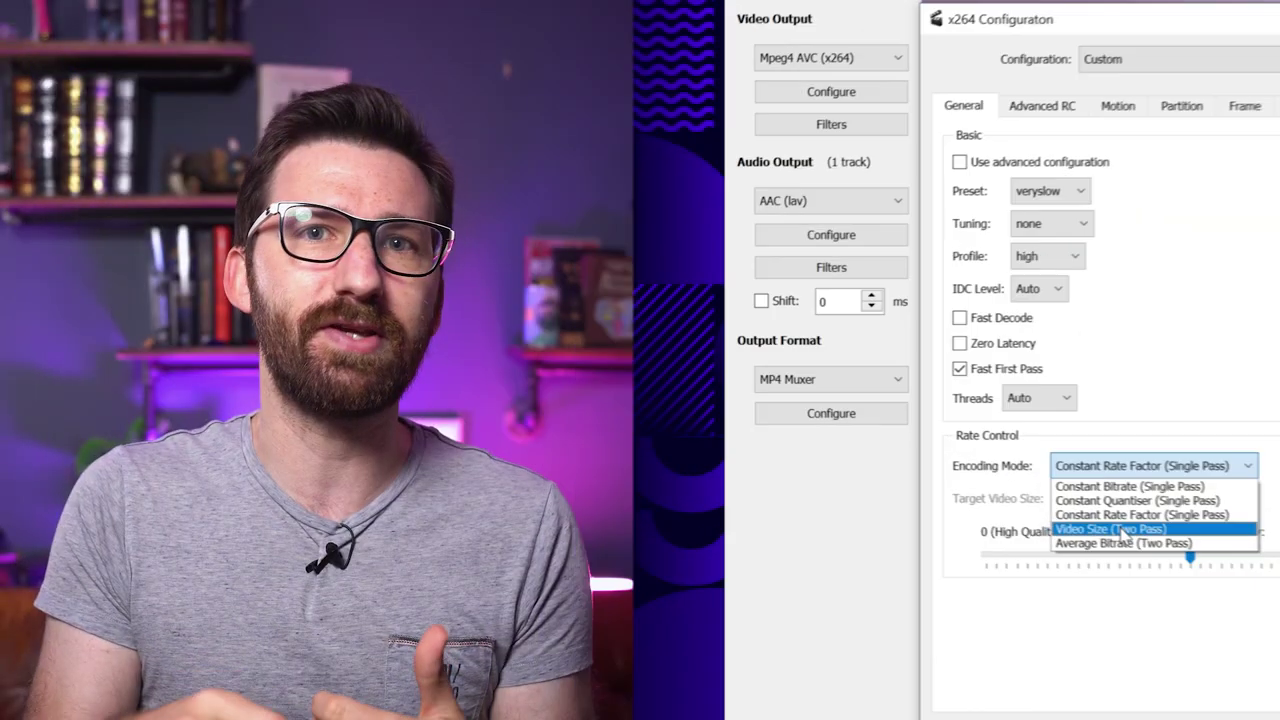
{"action": "key", "text": "Escape"}
{"action": "key", "text": "Down"}
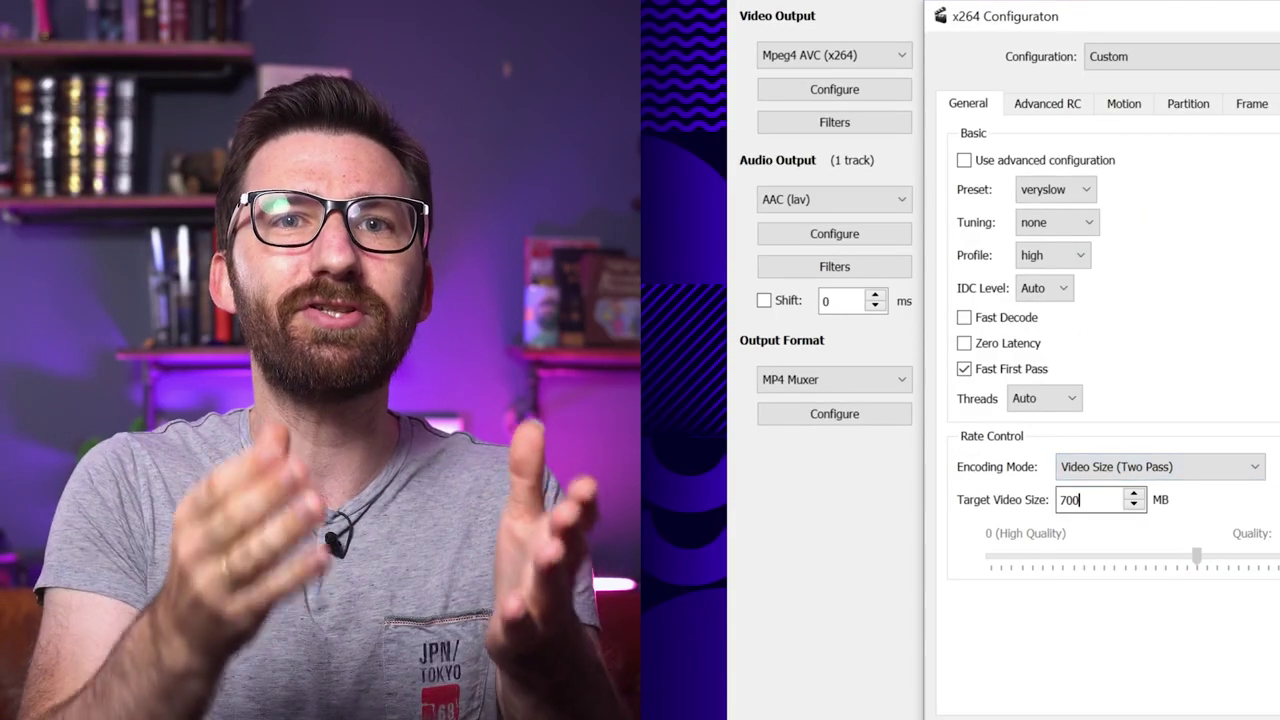
{"action": "key", "text": "Tab"}
{"action": "type", "text": "1"}
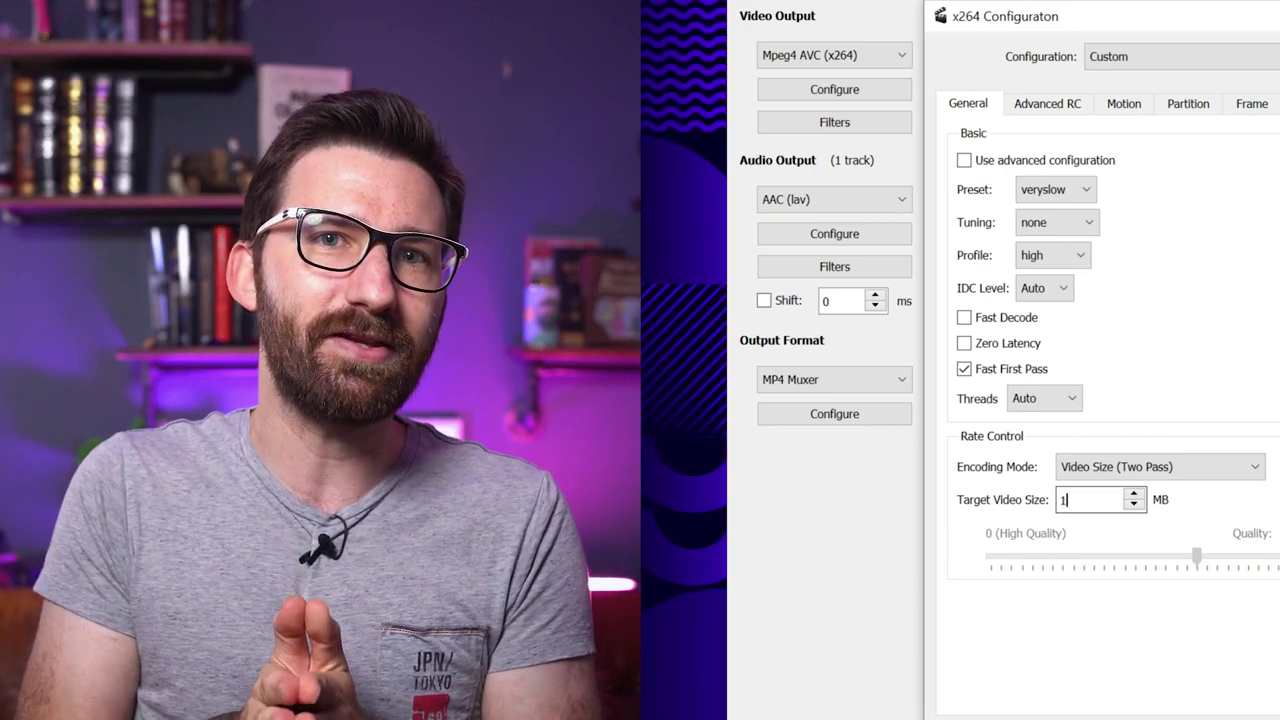
{"action": "key", "text": "ctrl+a"}
{"action": "key", "text": "BackSpace"}
{"action": "type", "text": "700"}
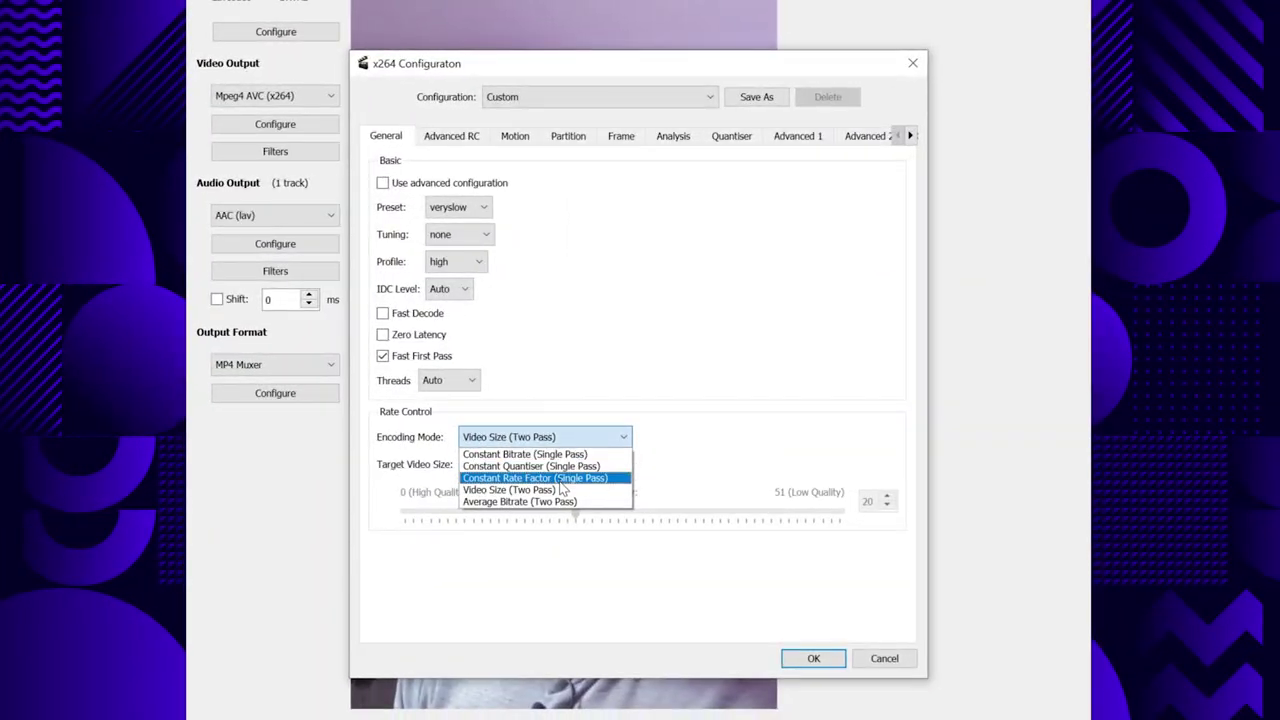
{"action": "left_click_drag", "start_coordinate": [573, 510], "coordinate": [405, 512]}
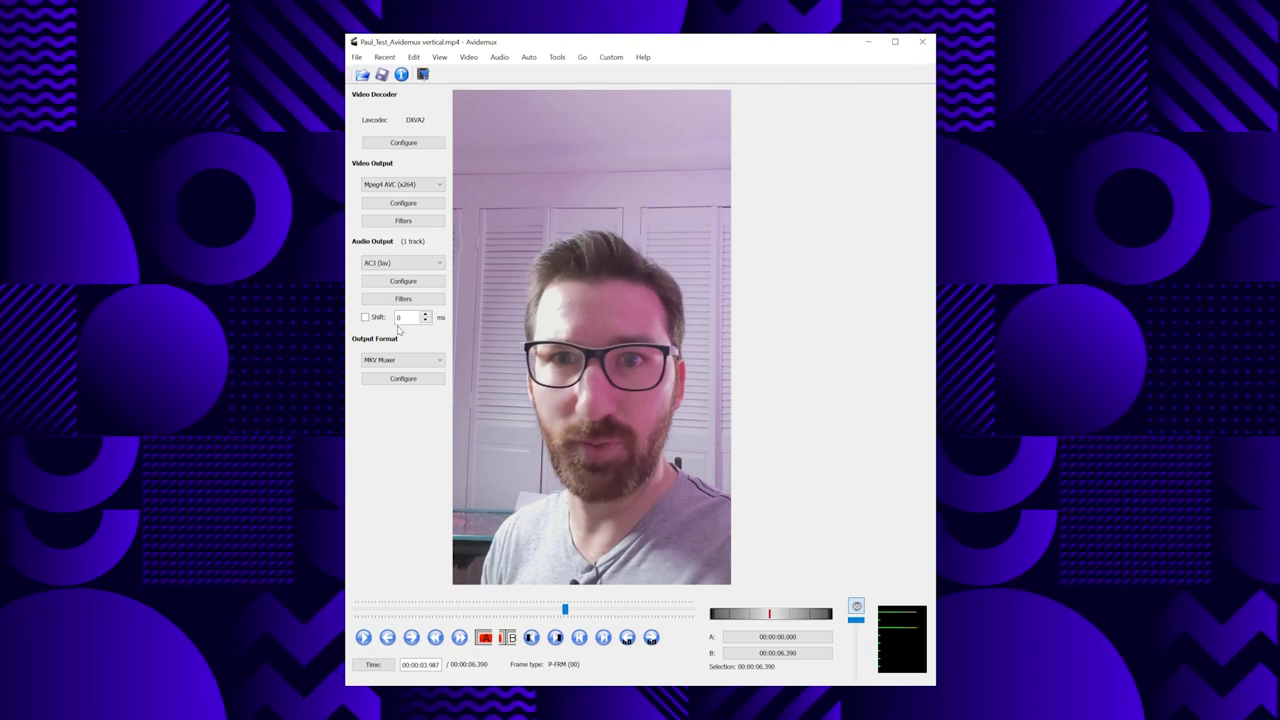
{"action": "left_click", "coordinate": [400, 281]}
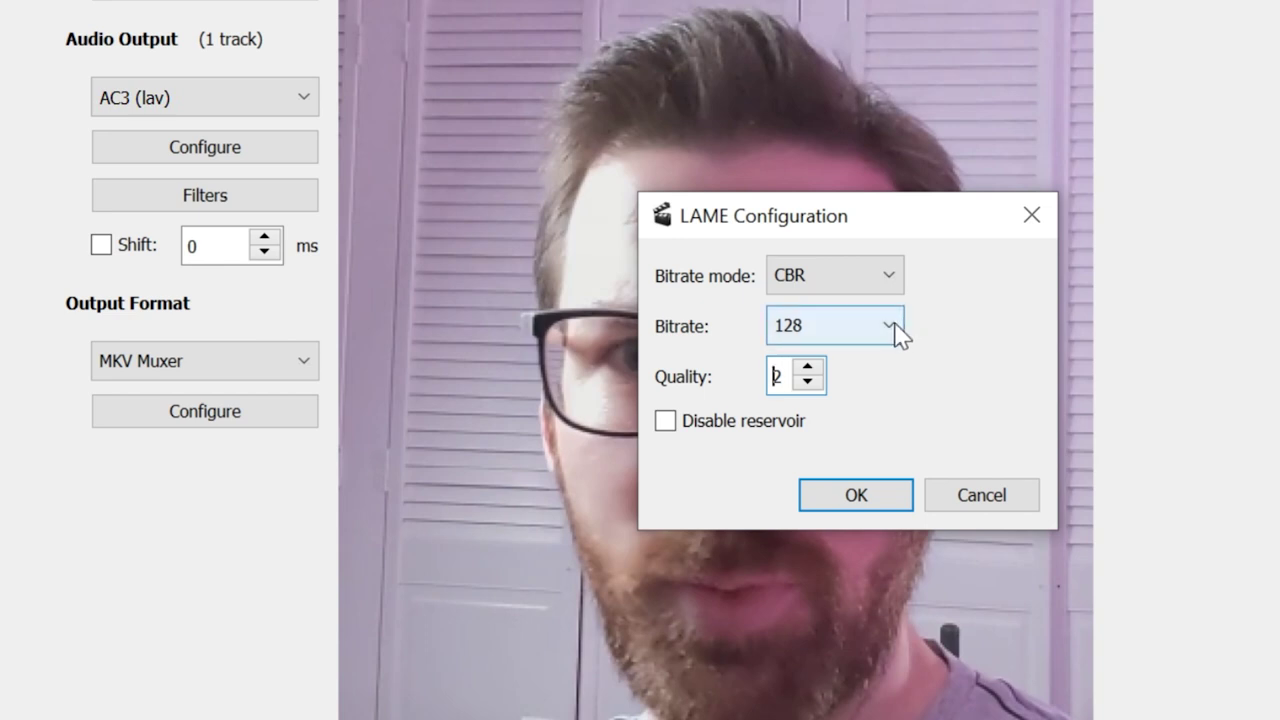
{"action": "left_click", "coordinate": [889, 327]}
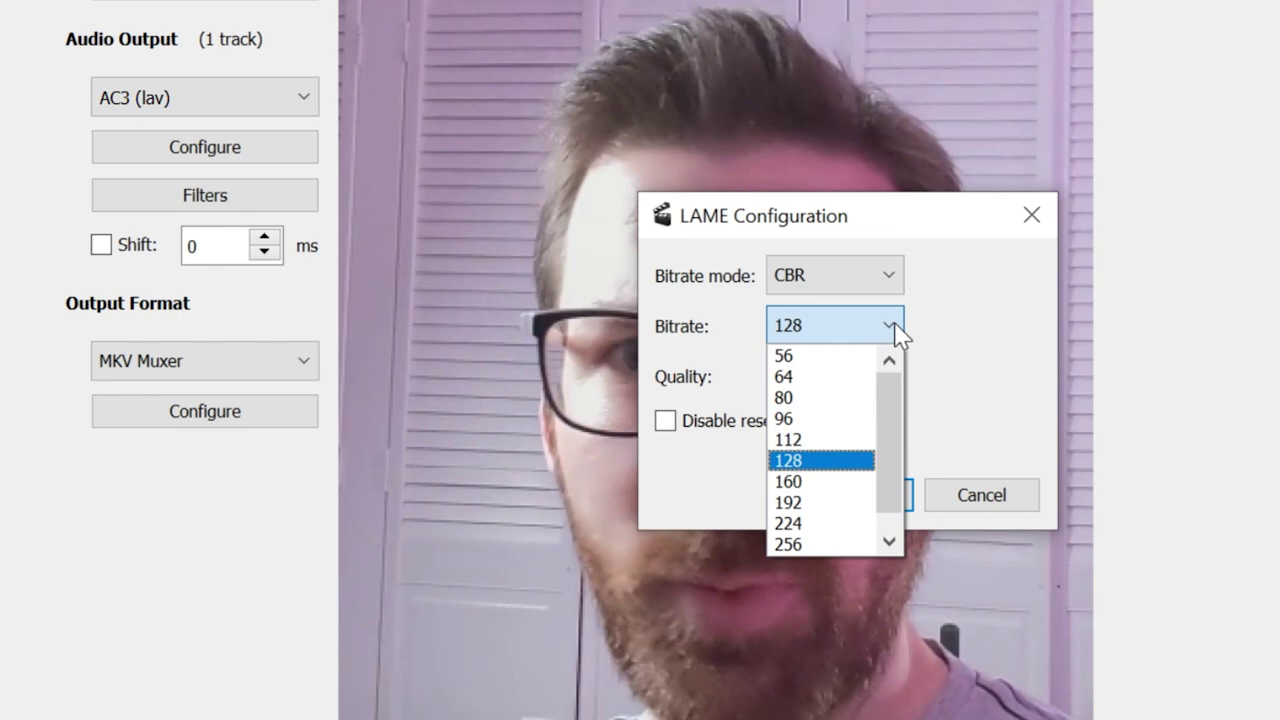
{"action": "left_click", "coordinate": [893, 330]}
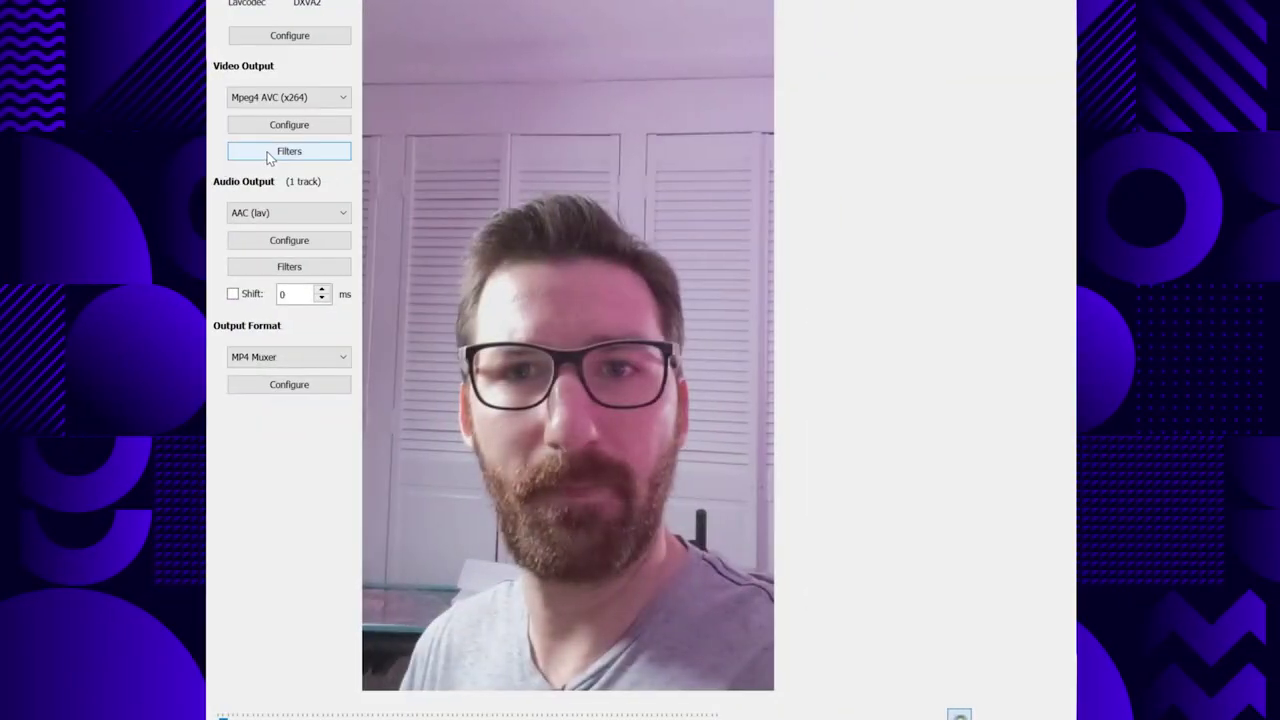
Add the swsResize filter with output width 720 and the Spline resize method
{"action": "left_click", "coordinate": [268, 152]}
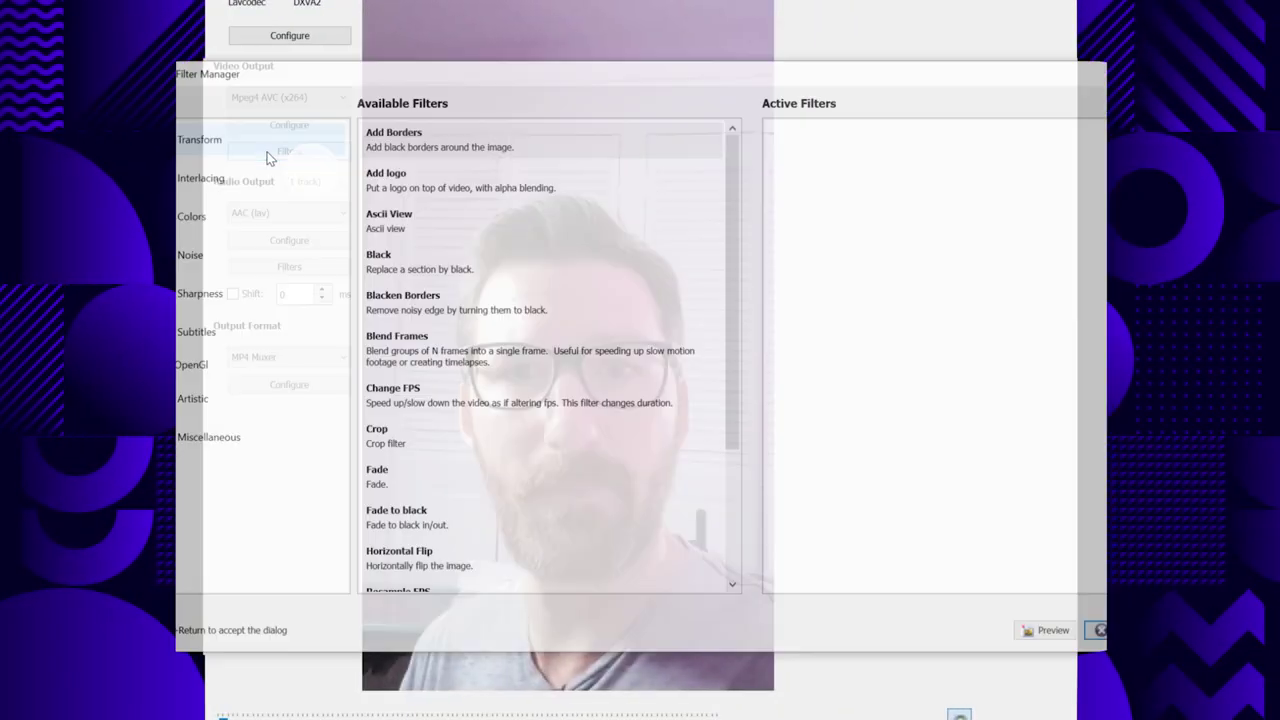
{"action": "scroll", "coordinate": [472, 497], "scroll_direction": "down", "scroll_amount": 3}
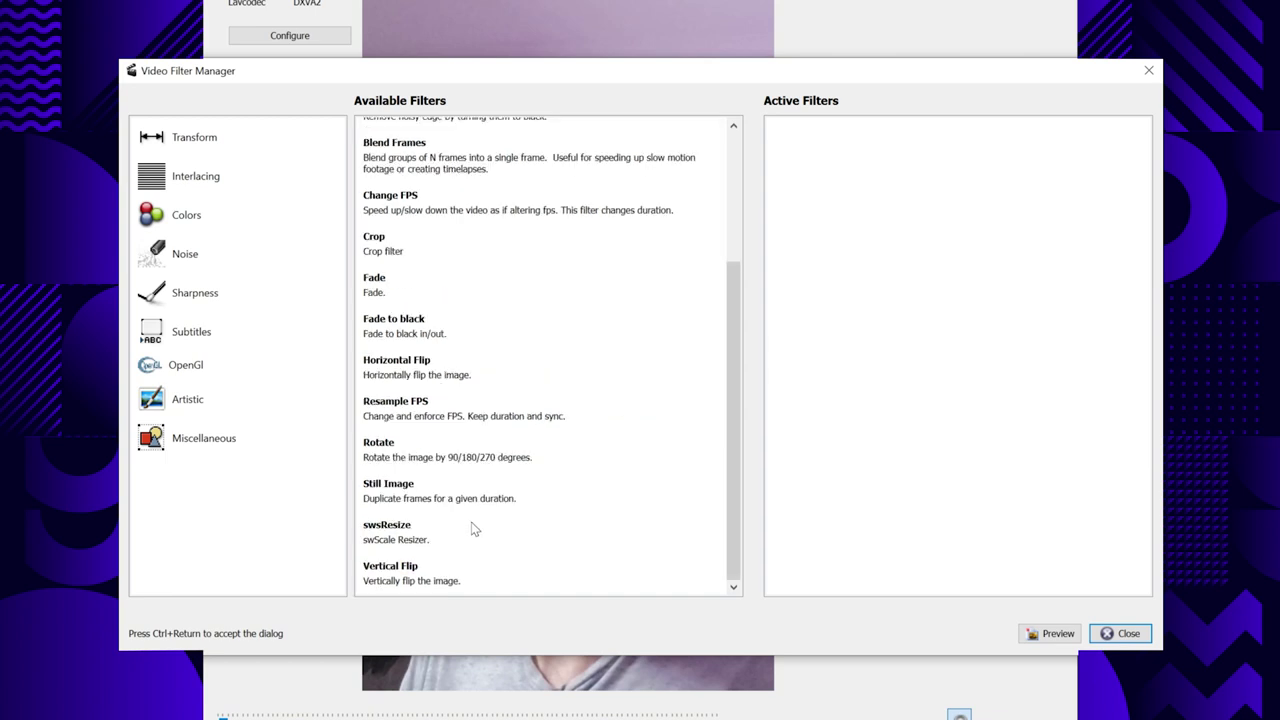
{"action": "double_click", "coordinate": [400, 540]}
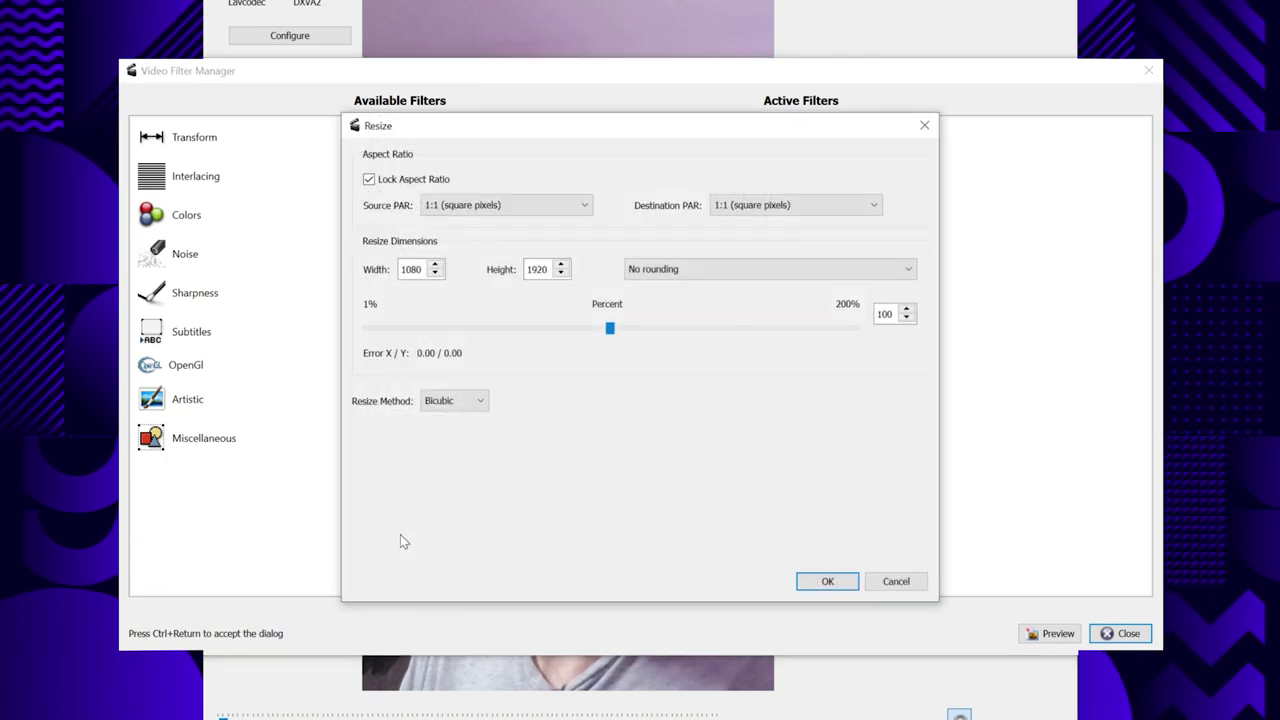
{"action": "left_click", "coordinate": [405, 535]}
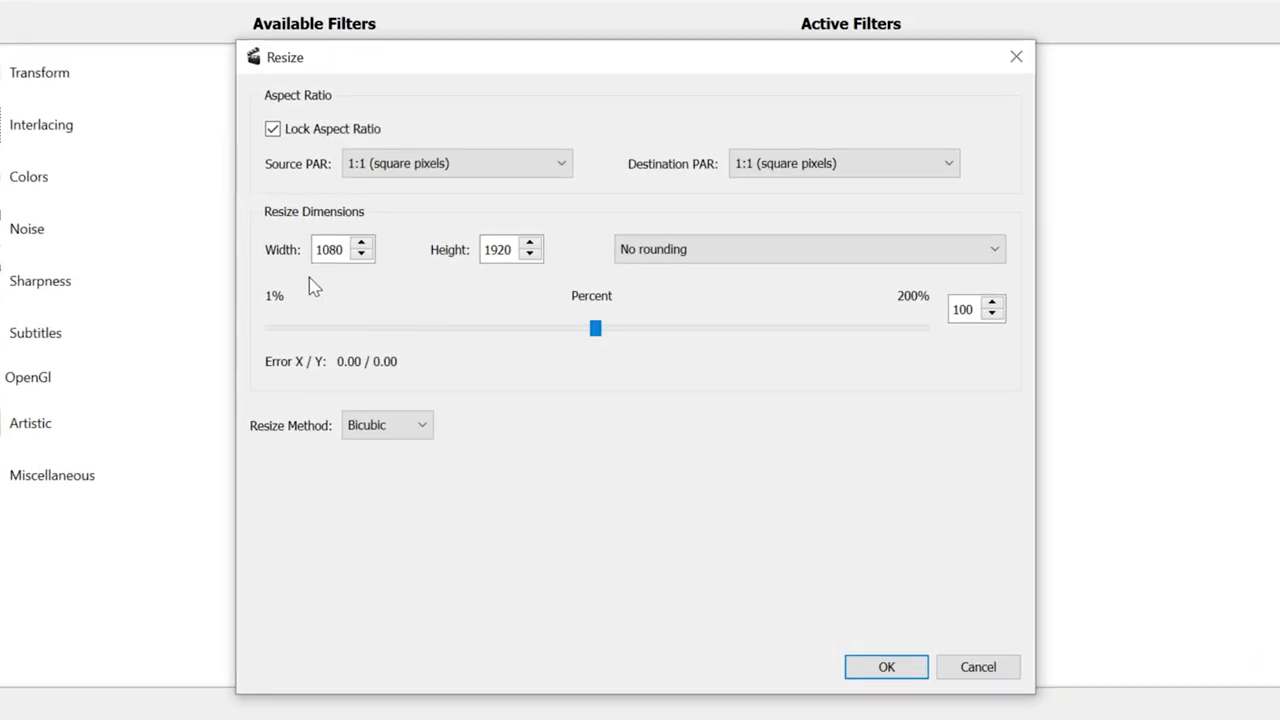
{"action": "left_click", "coordinate": [330, 250]}
{"action": "left_click", "coordinate": [415, 436]}
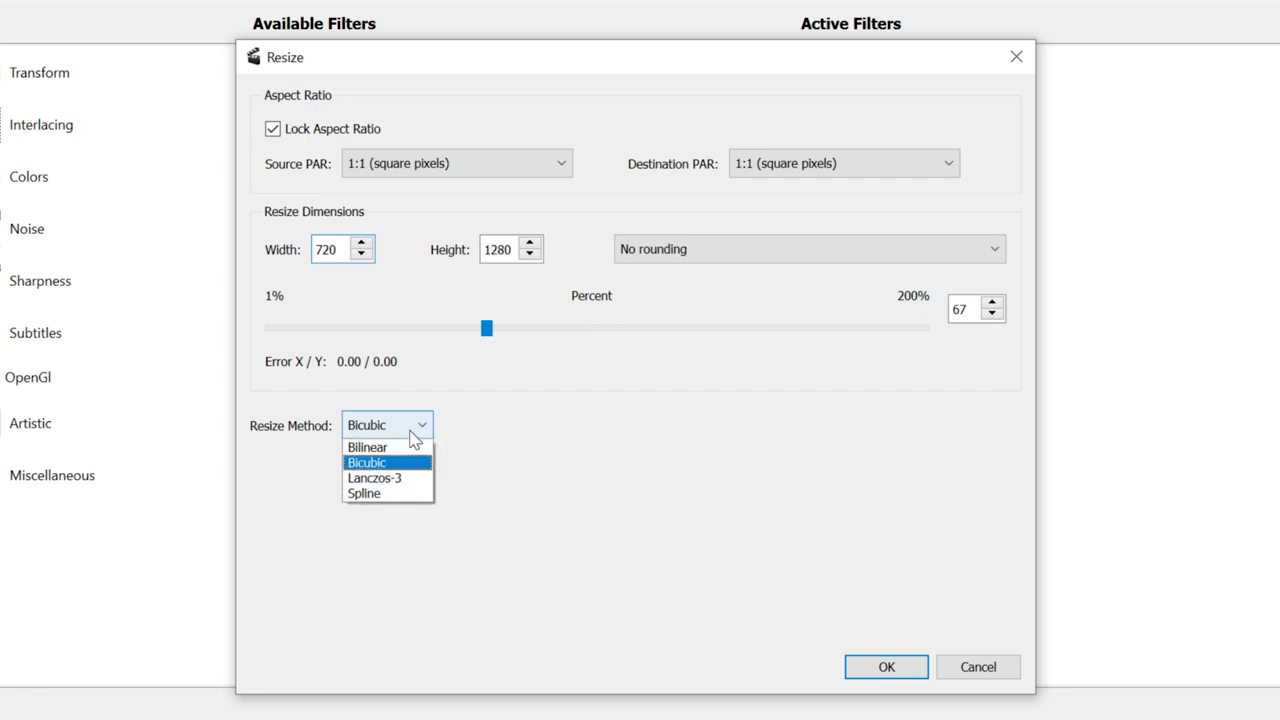
{"action": "left_click", "coordinate": [365, 494]}
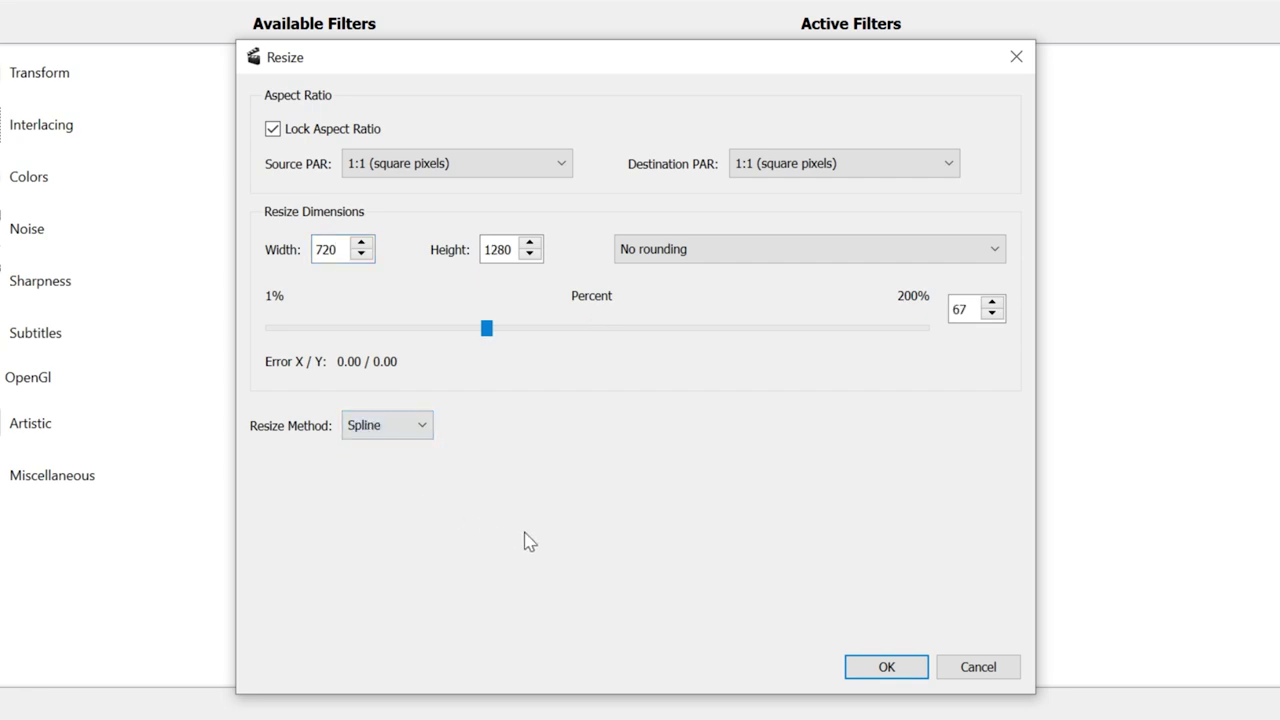
{"action": "left_click", "coordinate": [857, 668]}
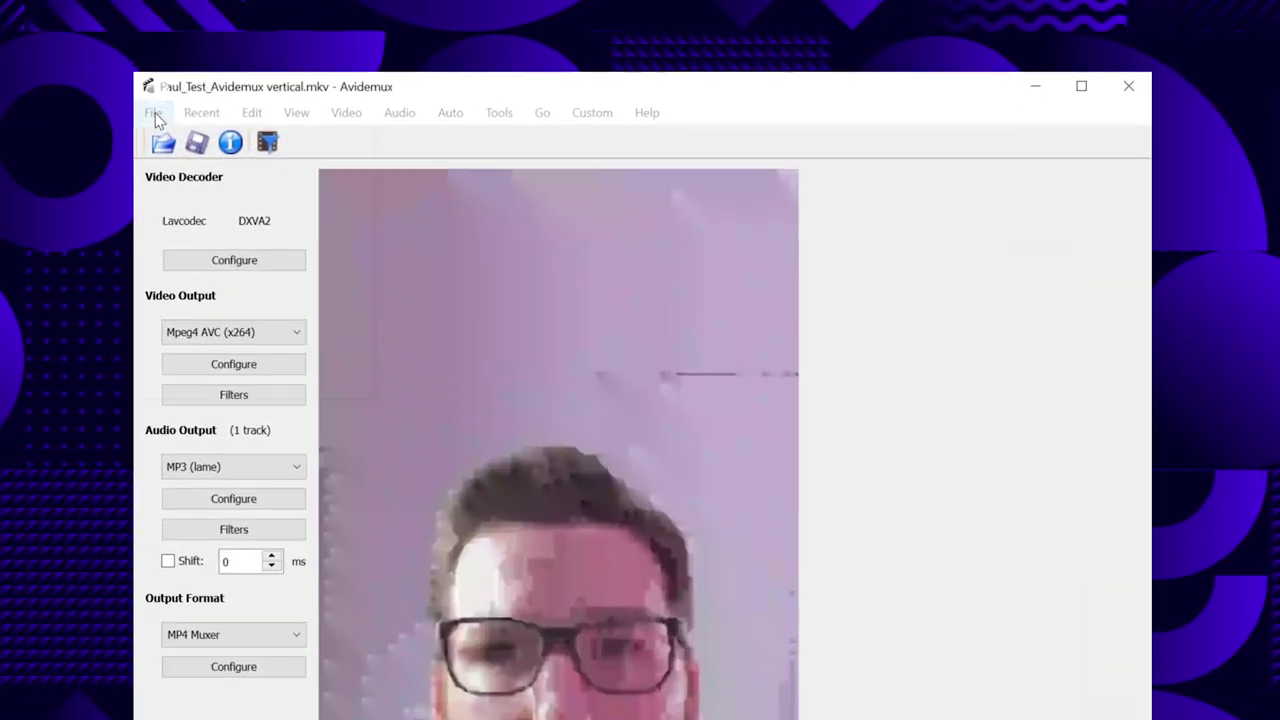
Close the current file and load the vertical phone video again
{"action": "left_click", "coordinate": [155, 118]}
{"action": "left_click", "coordinate": [204, 253]}
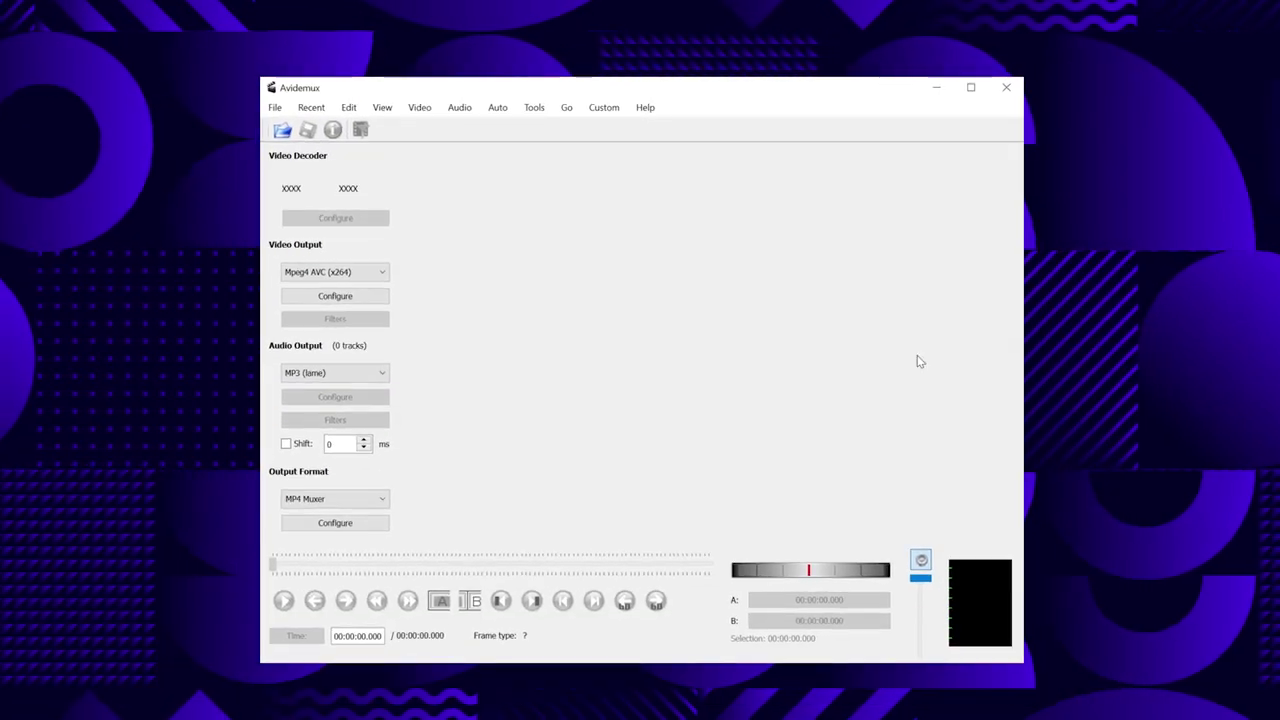
{"action": "left_click_drag", "start_coordinate": [1020, 410], "coordinate": [701, 357]}
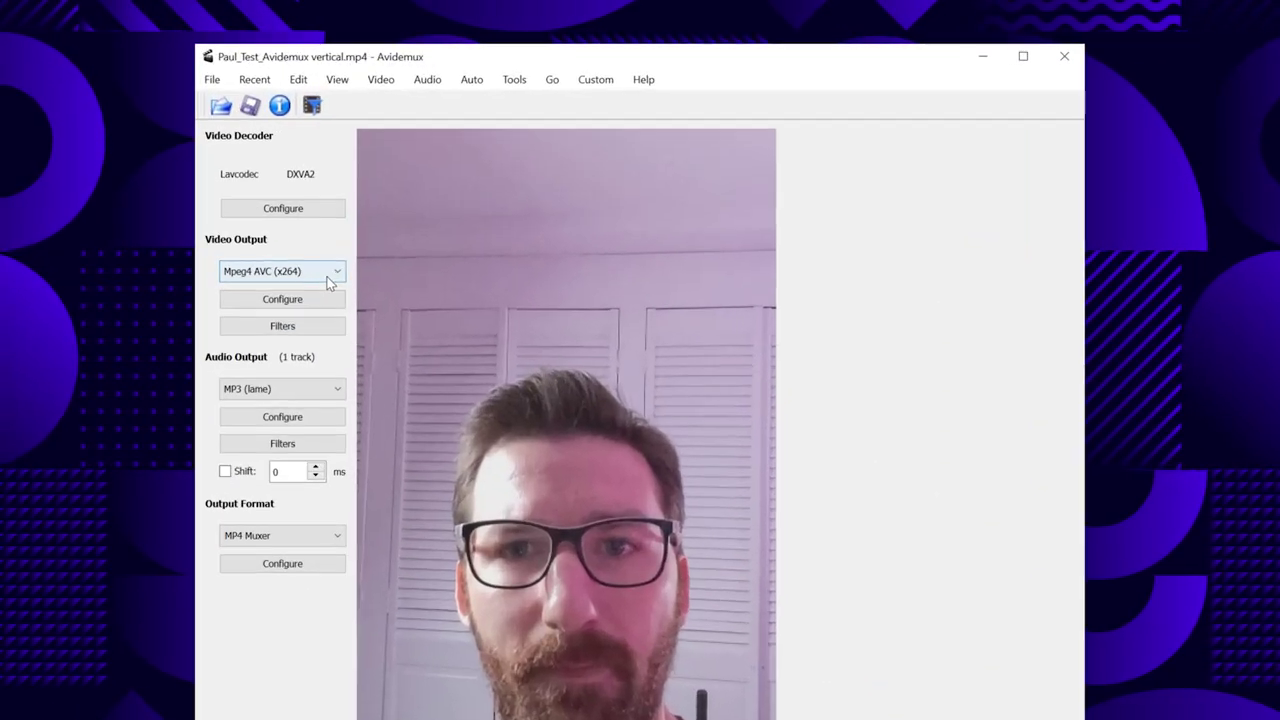
Set both the Video Output and Audio Output to Copy
{"action": "left_click", "coordinate": [330, 280]}
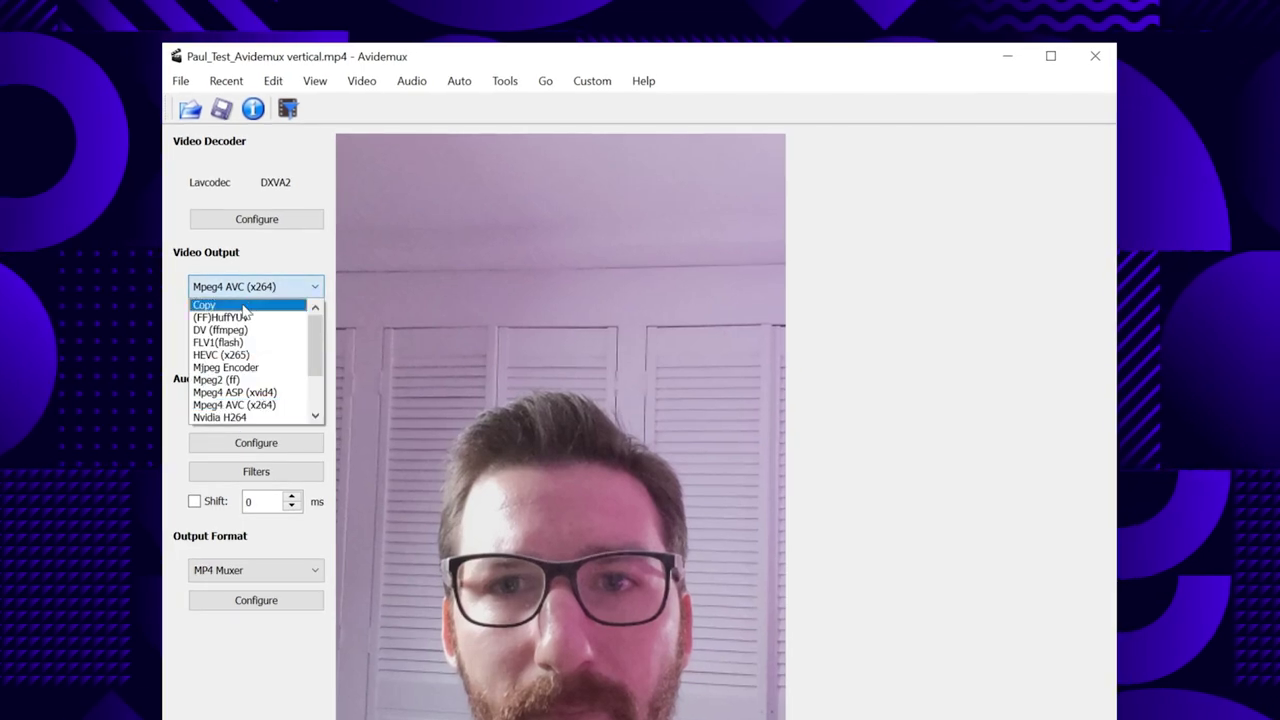
{"action": "left_click", "coordinate": [243, 305]}
{"action": "left_click", "coordinate": [250, 416]}
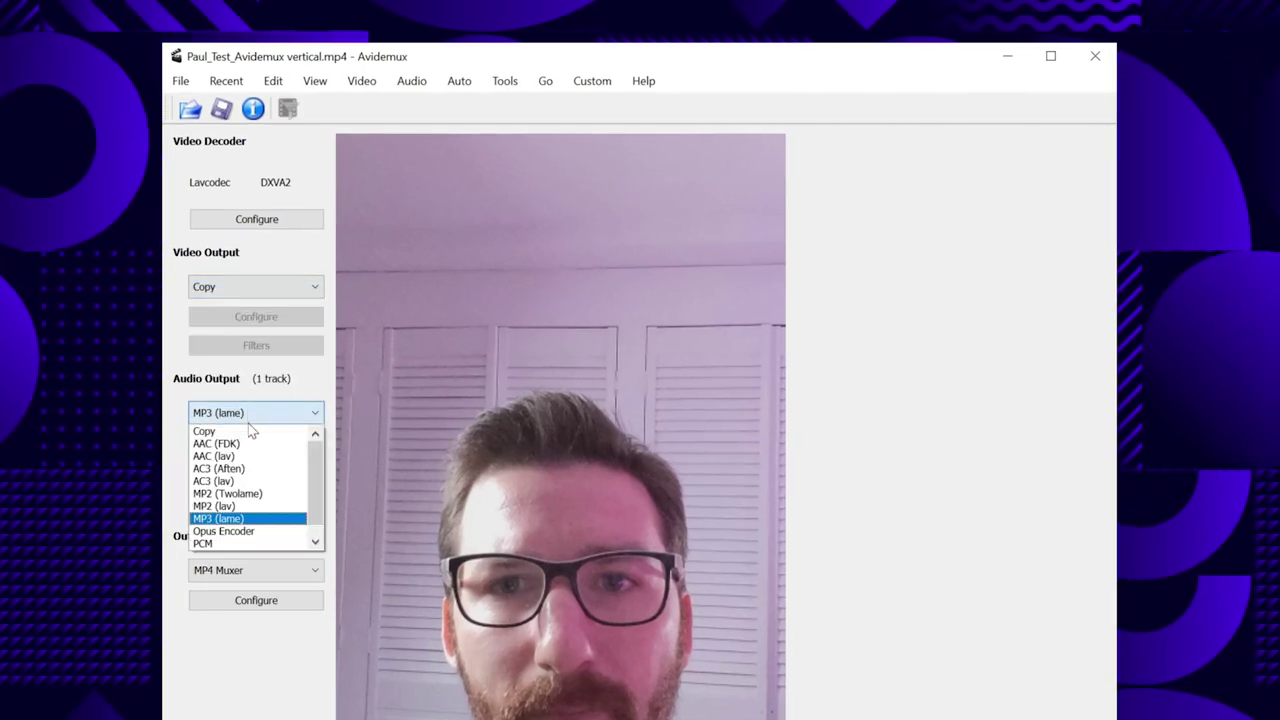
{"action": "left_click", "coordinate": [250, 431]}
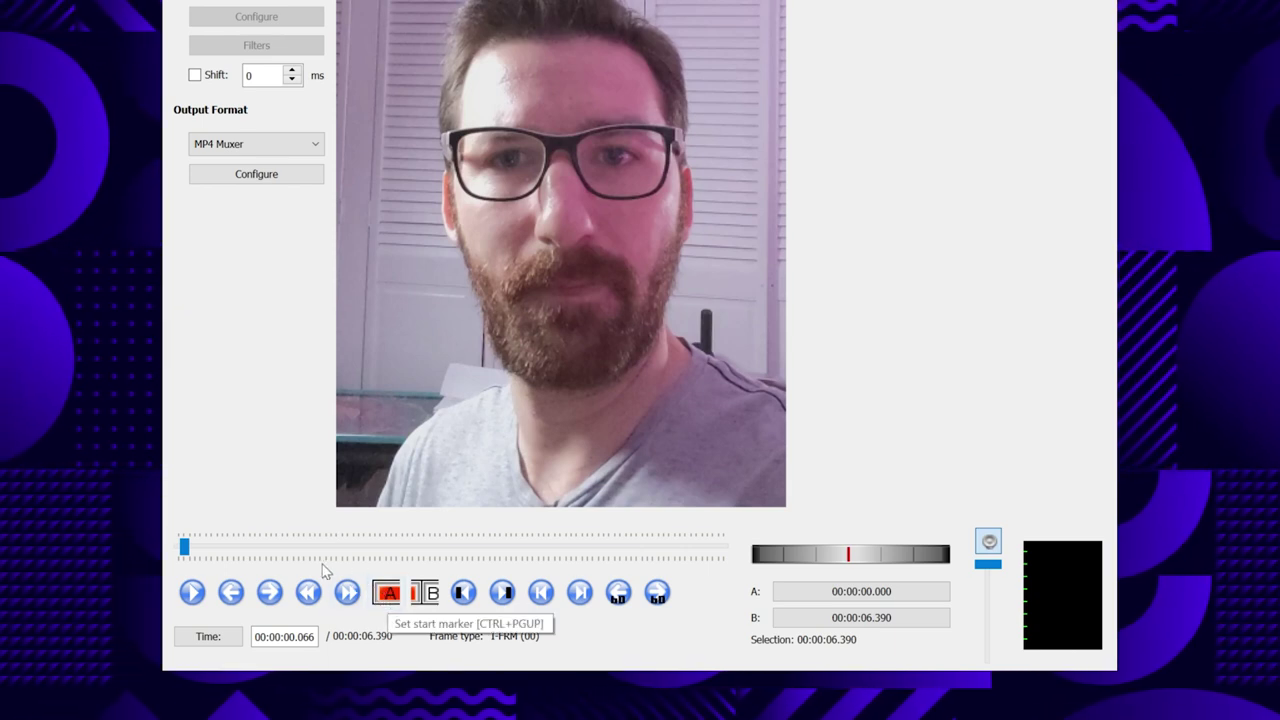
Mark the selection from 3.030 s to 5.660 s and start saving the trimmed video
{"action": "left_click", "coordinate": [194, 593]}
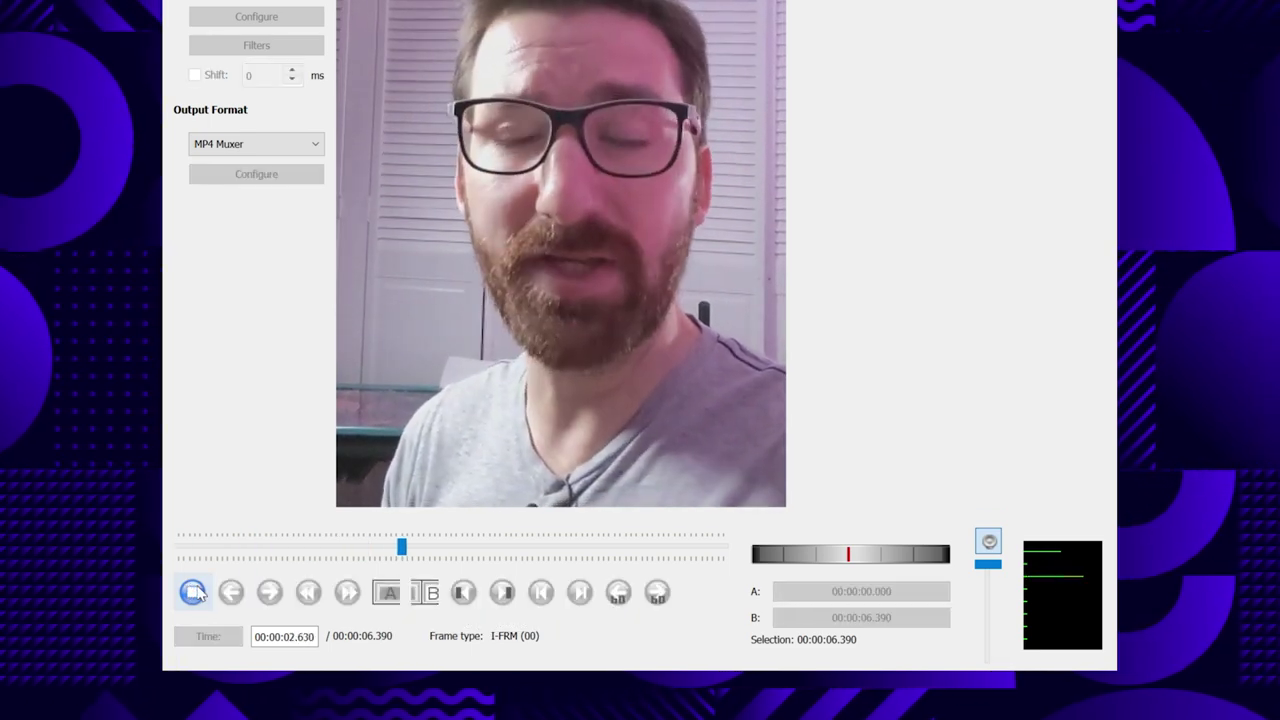
{"action": "left_click", "coordinate": [194, 593]}
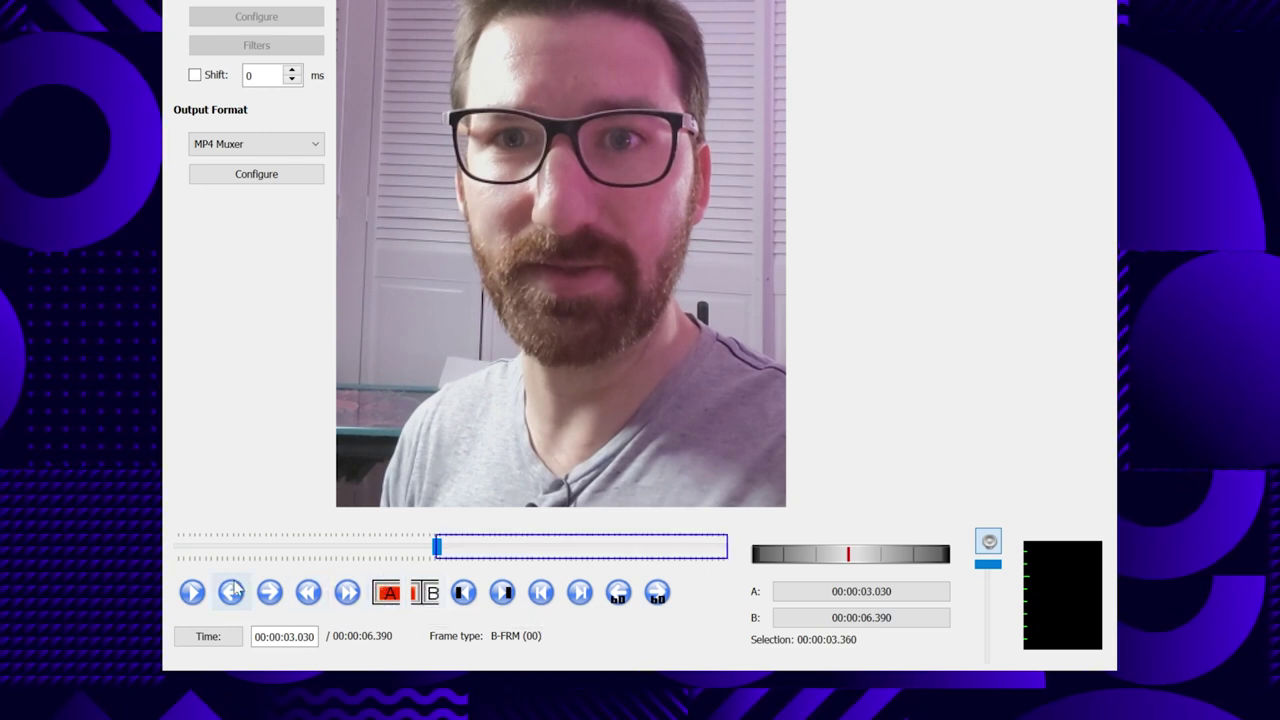
{"action": "left_click", "coordinate": [194, 593]}
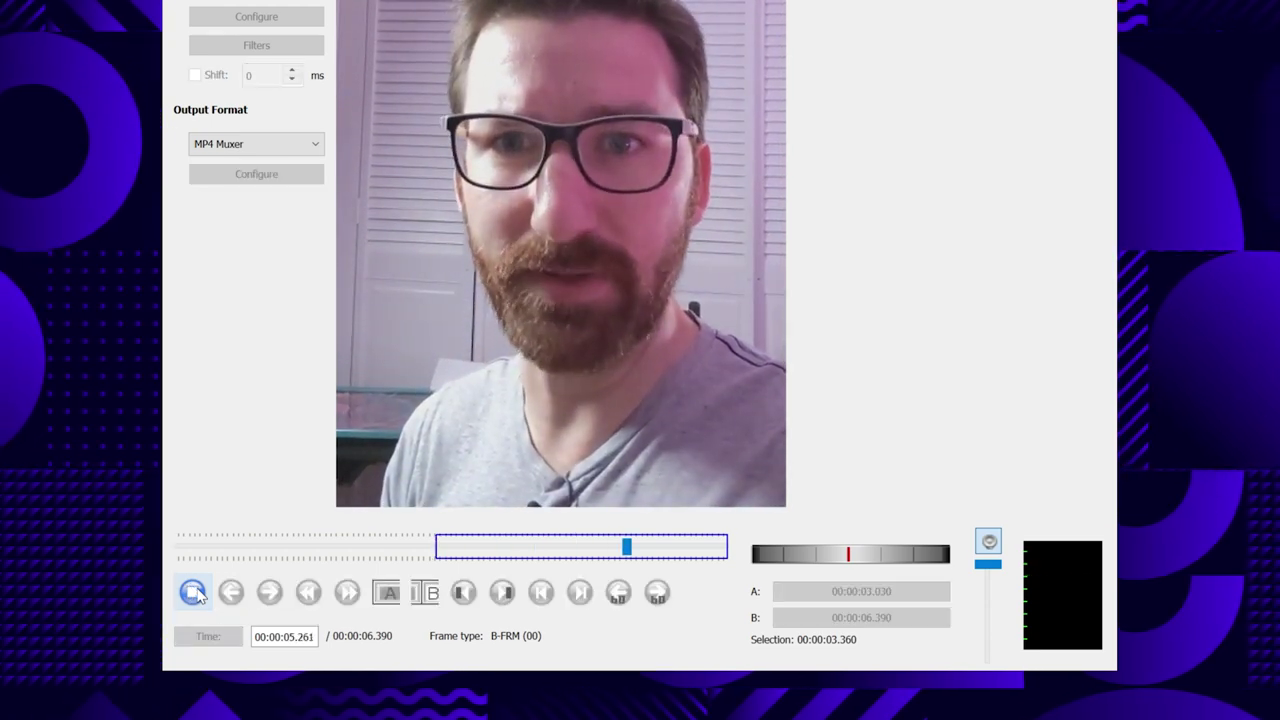
{"action": "left_click", "coordinate": [194, 593]}
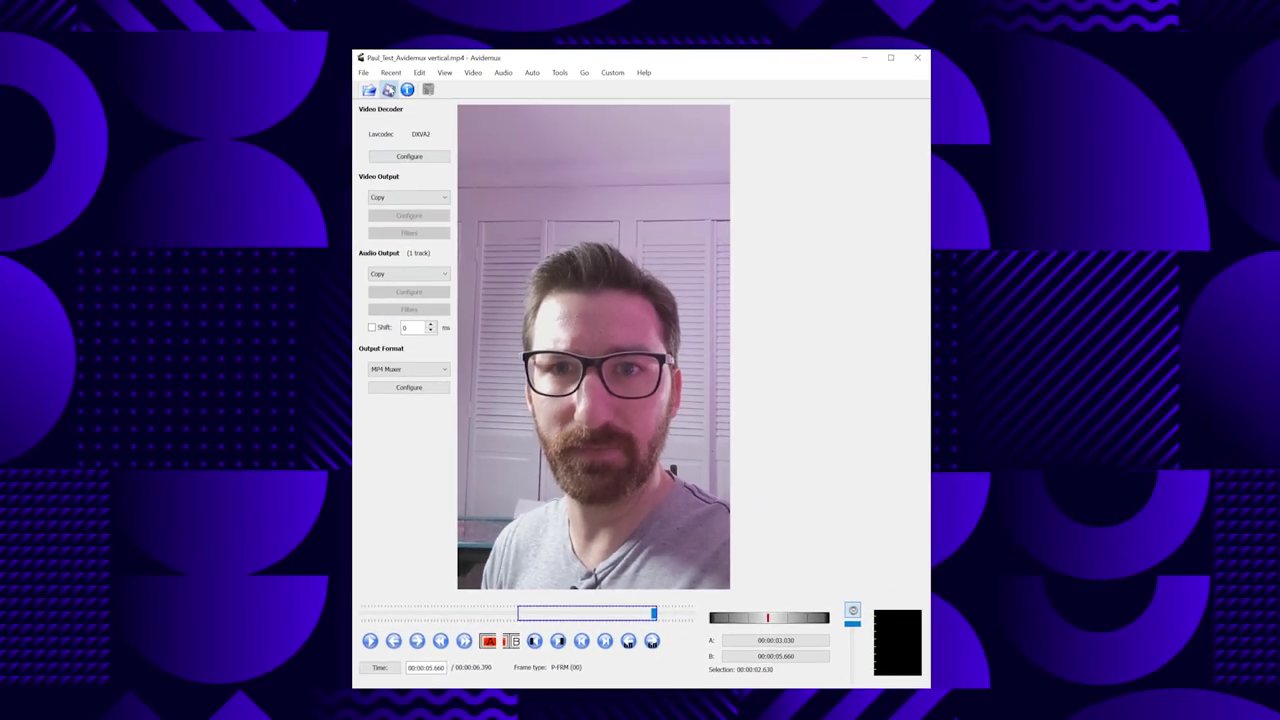
{"action": "left_click", "coordinate": [390, 84]}
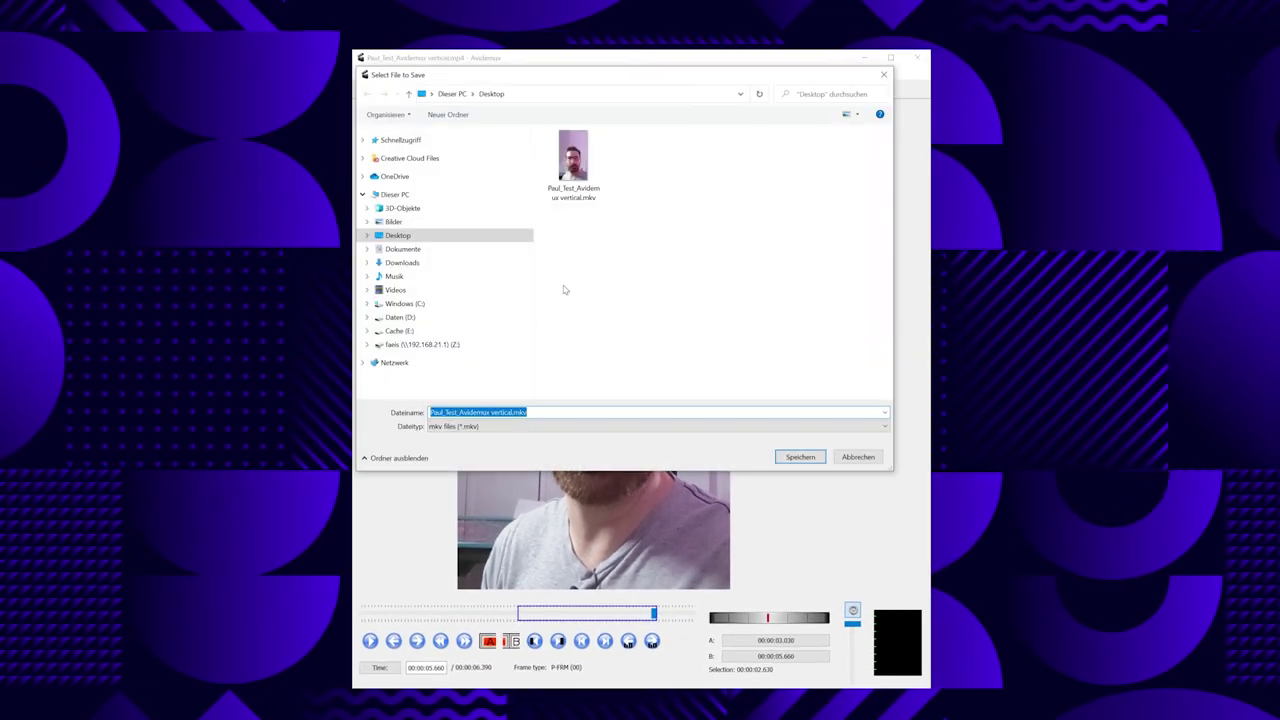